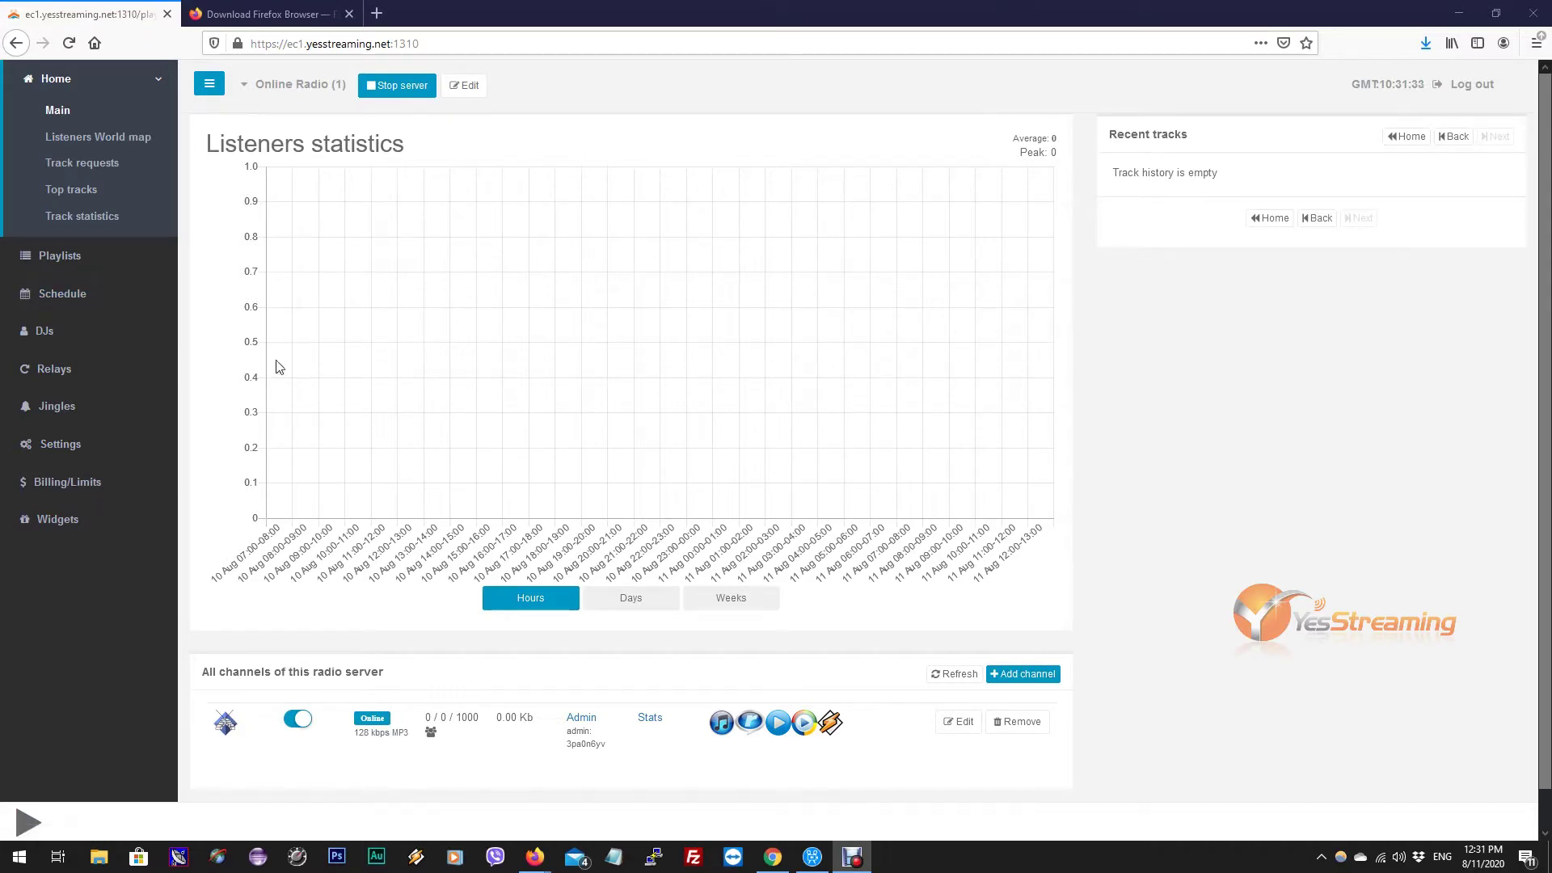
Enable "Create playlists from directories" in the radio server settings and save the settings
left_click(83, 447)
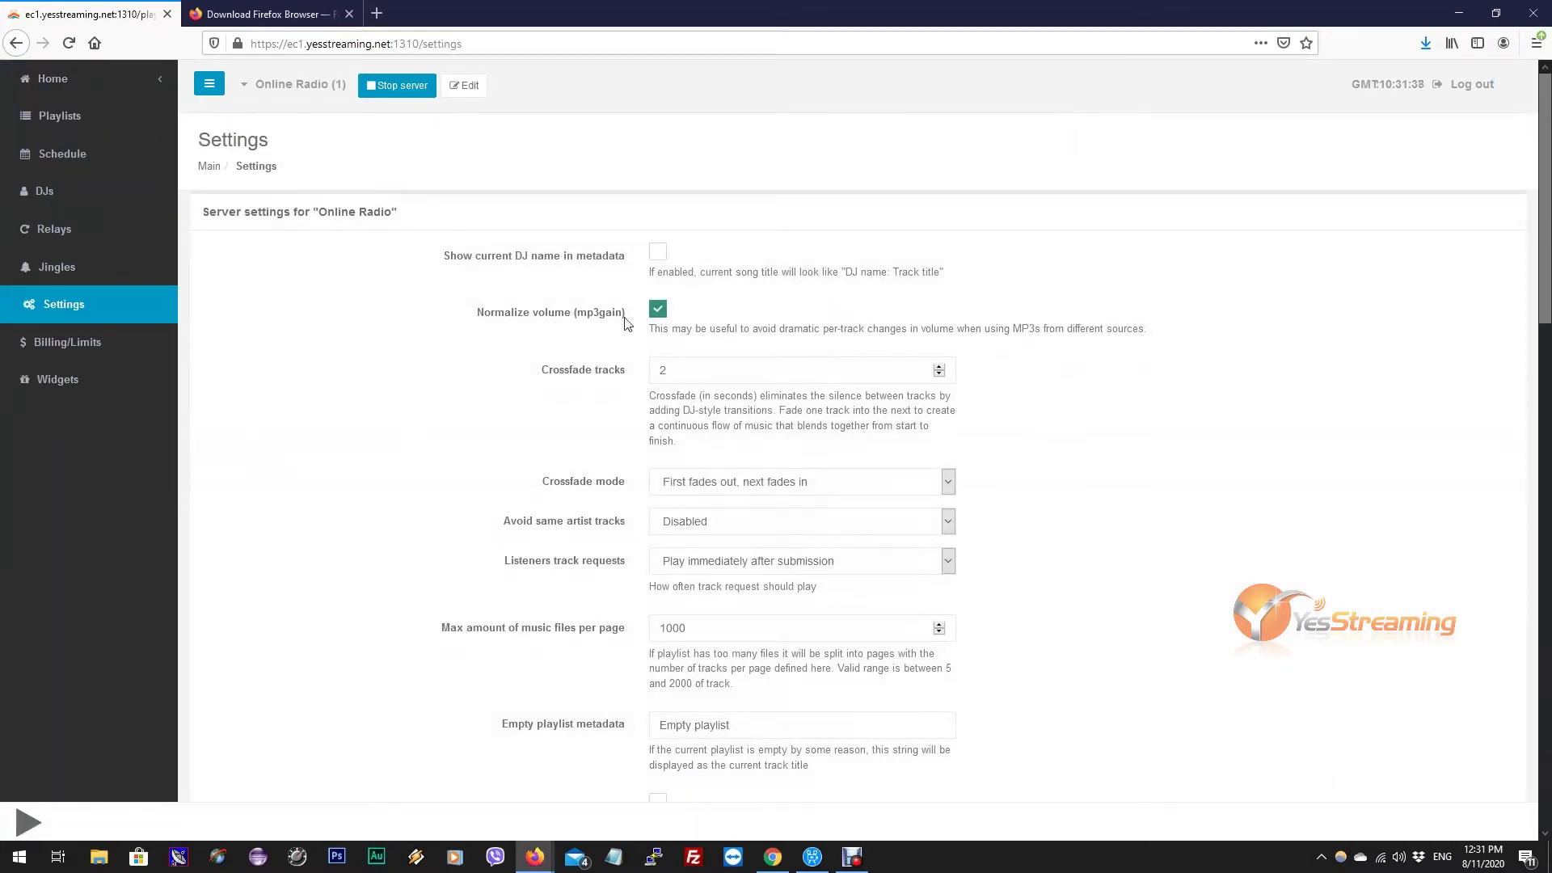
left_click_drag(650, 328, 545, 360)
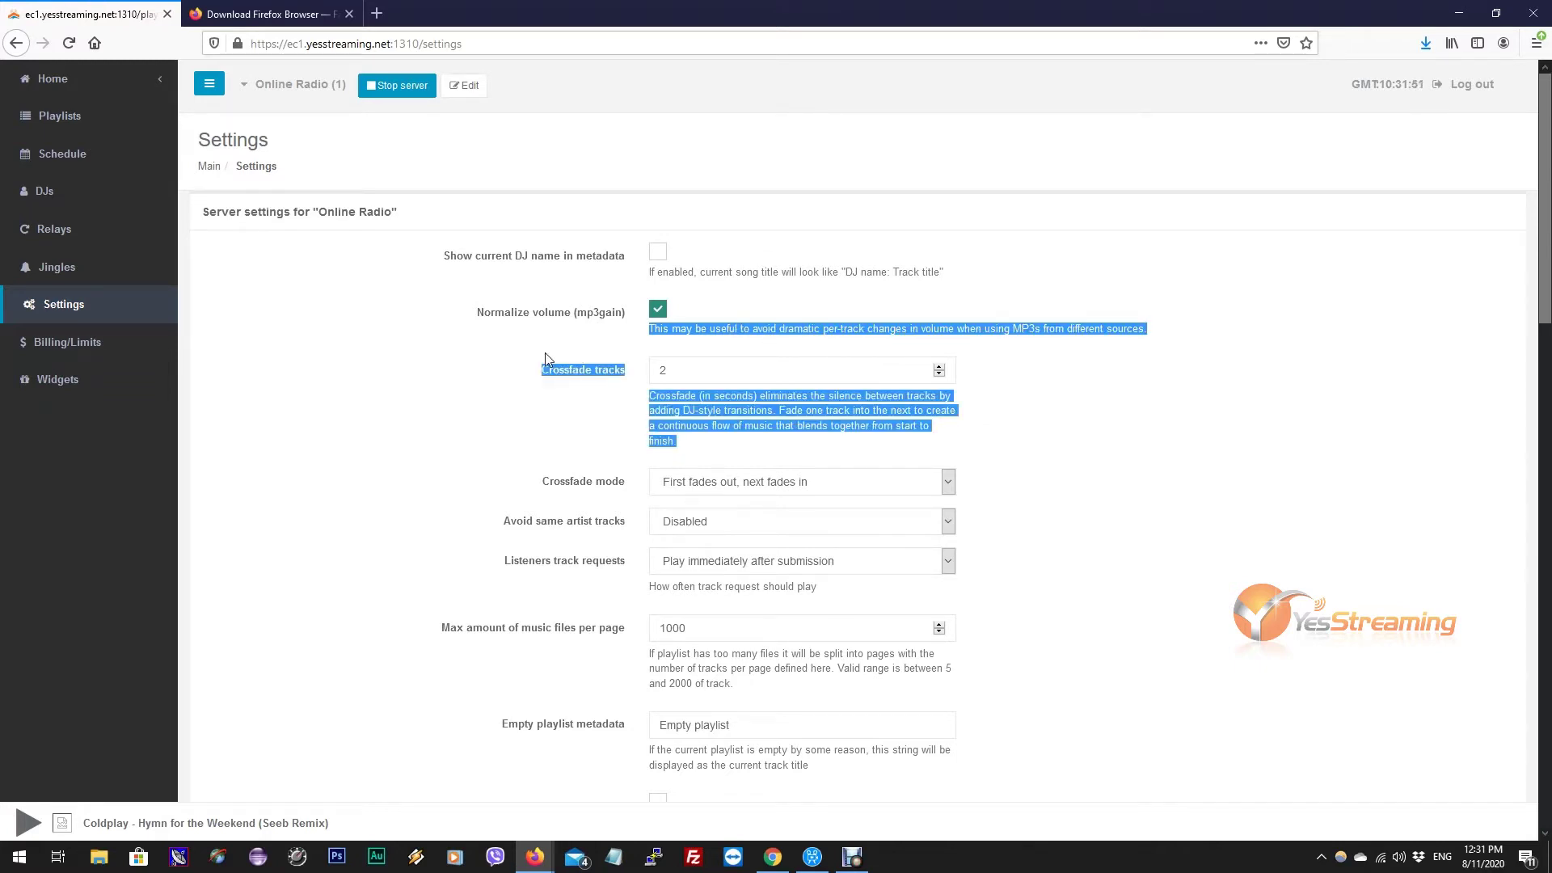
left_click(380, 360)
scroll(360, 409, "down", 5)
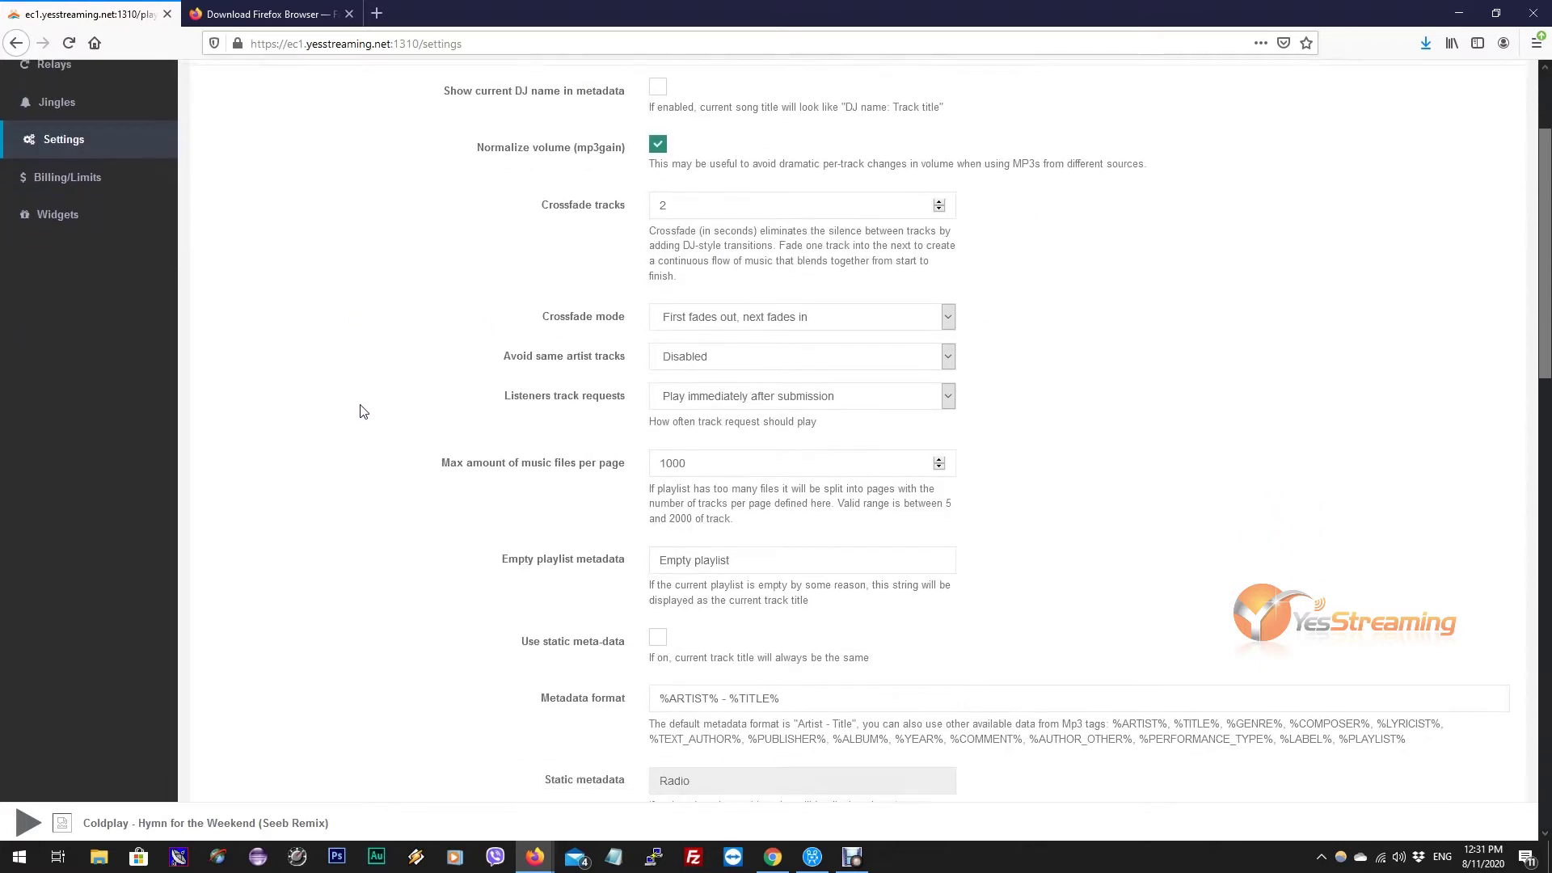
scroll(362, 413, "down", 7)
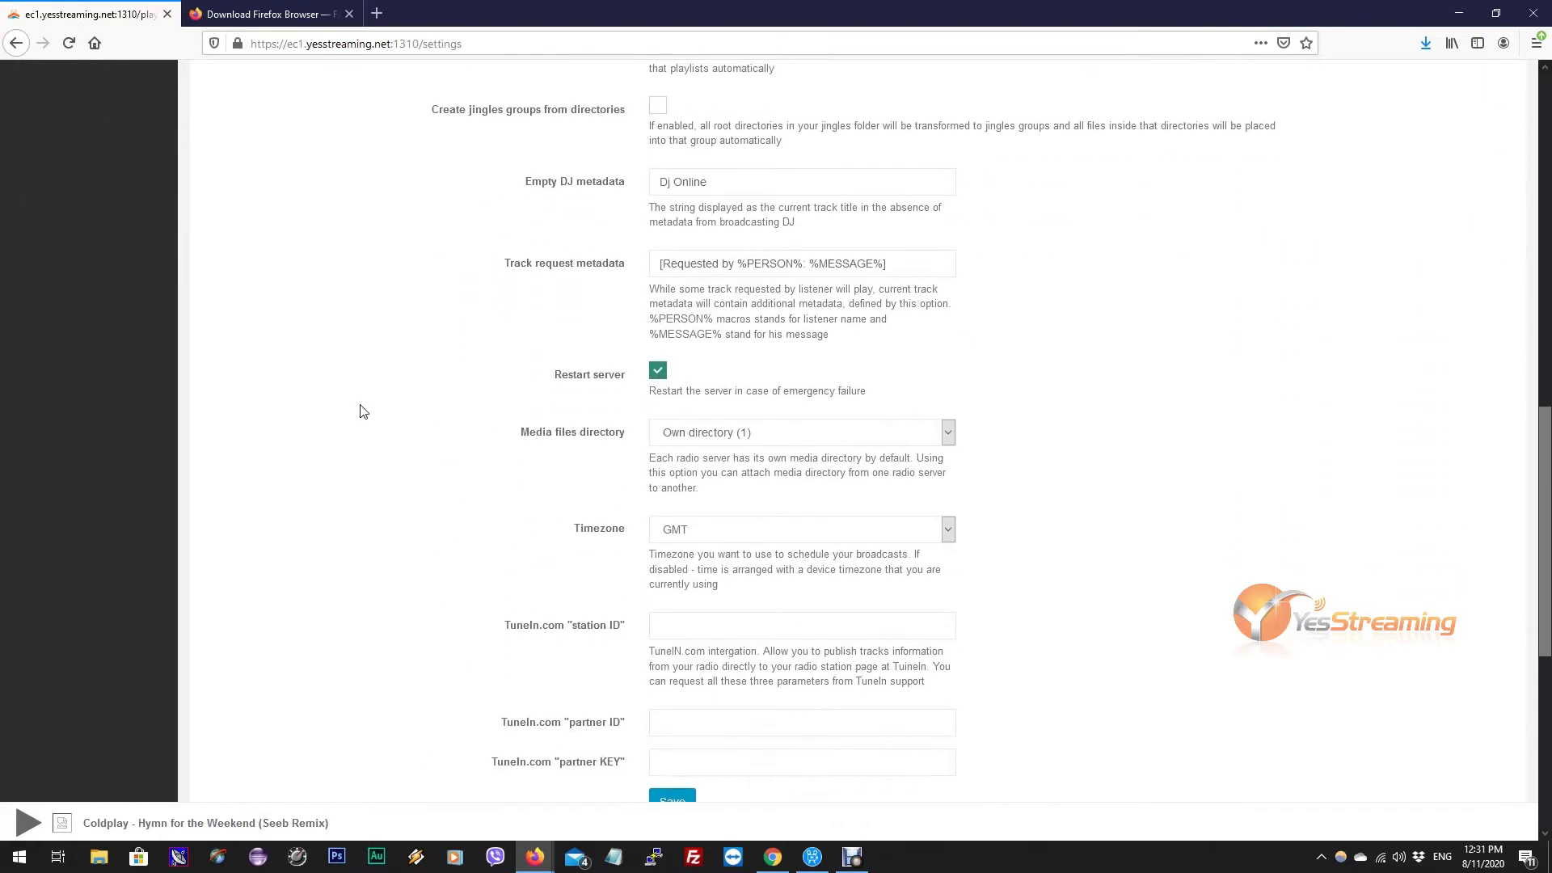
scroll(363, 413, "down", 1)
scroll(361, 410, "up", 4)
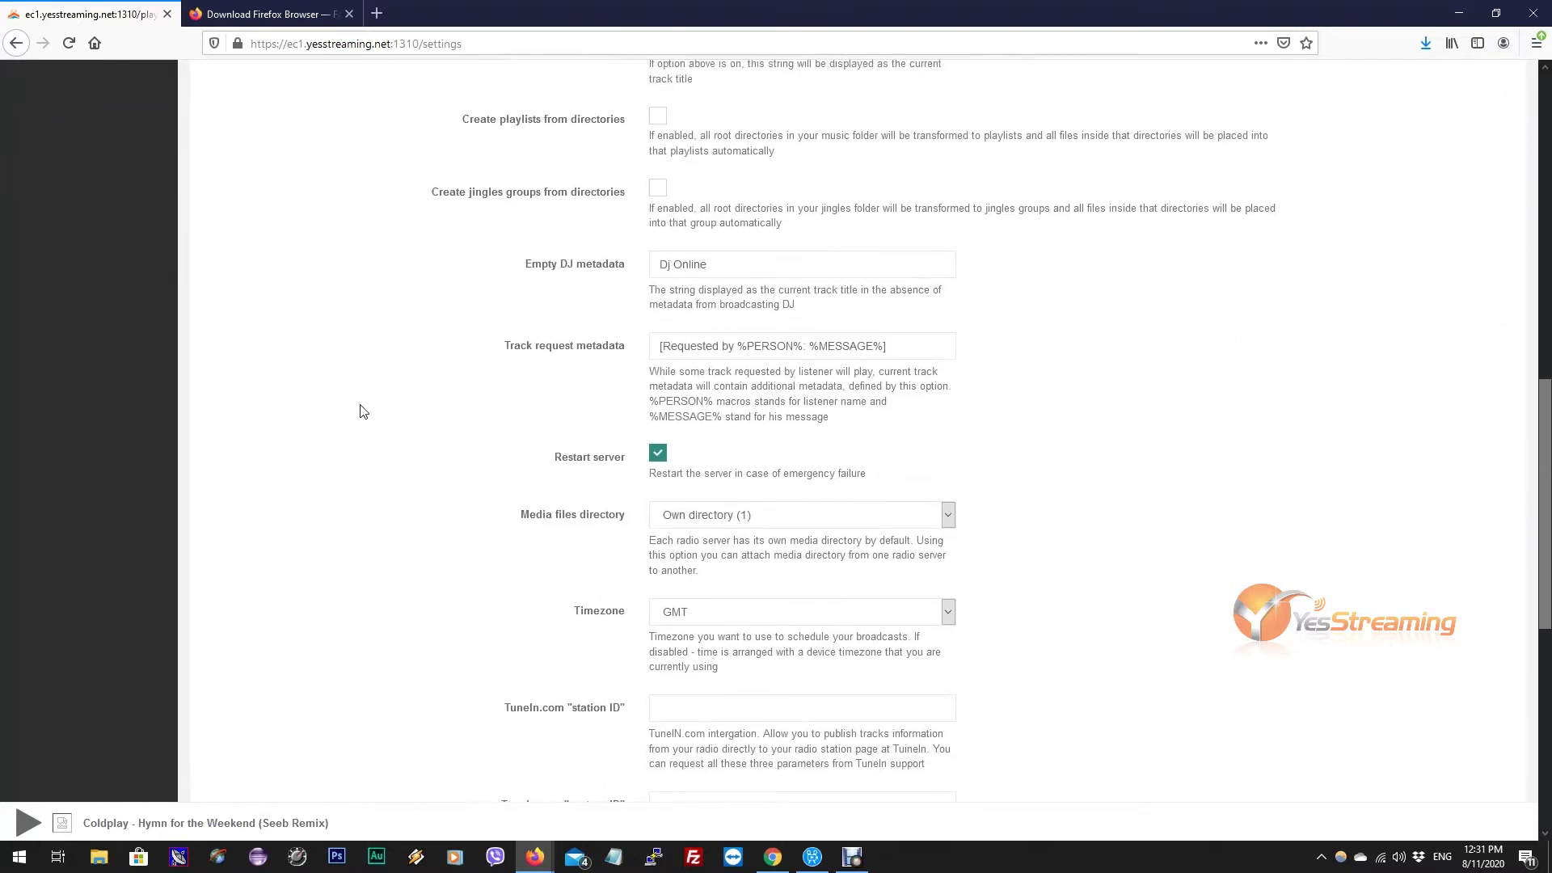
left_click_drag(454, 288, 633, 298)
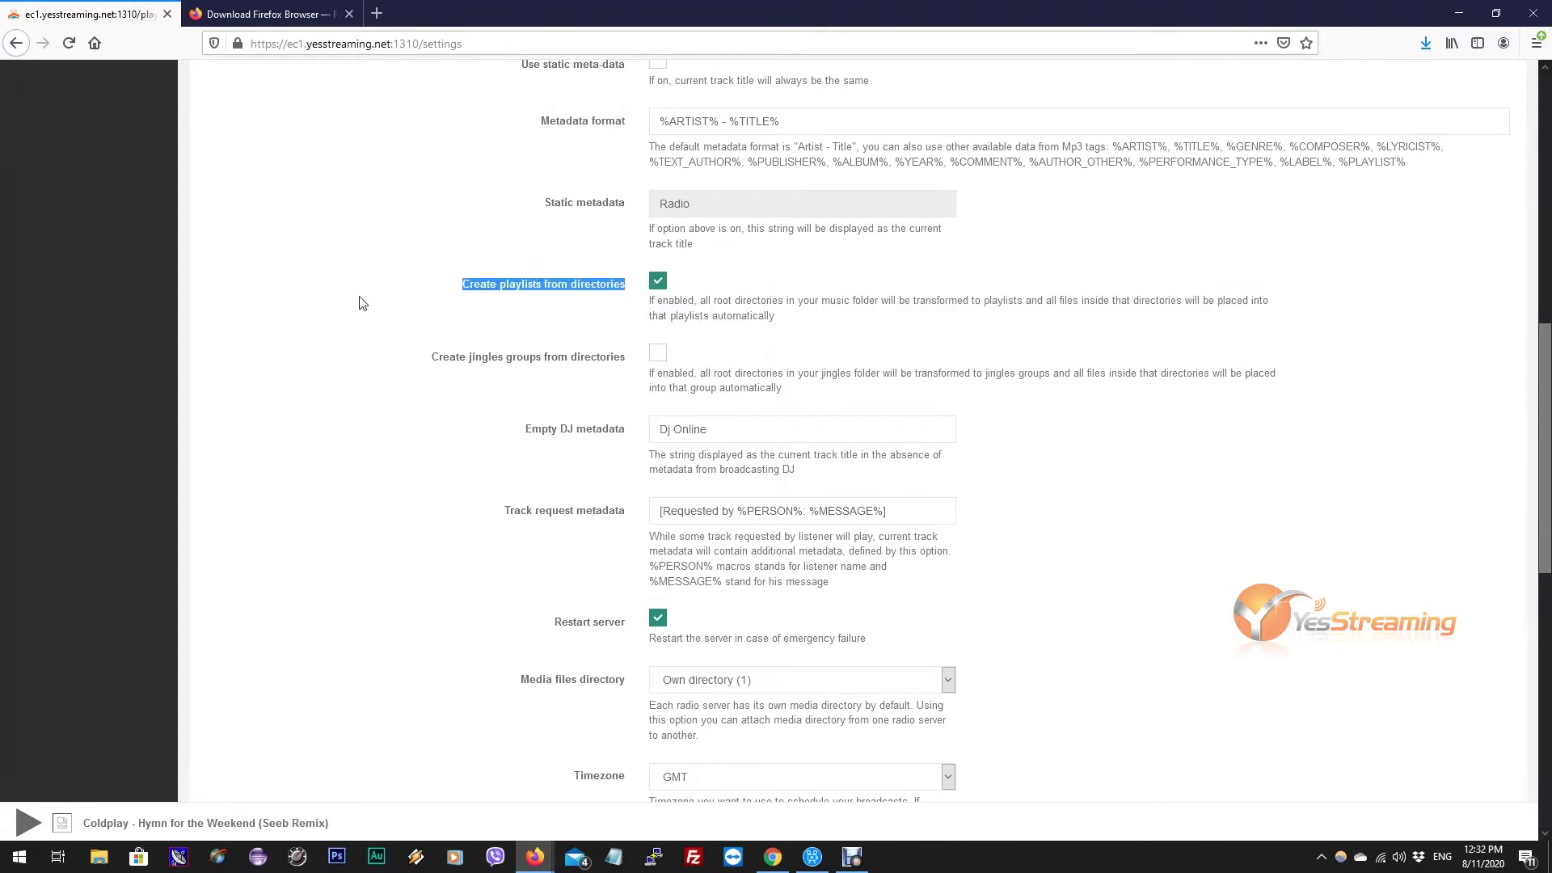
scroll(361, 302, "down", 7)
left_click(672, 472)
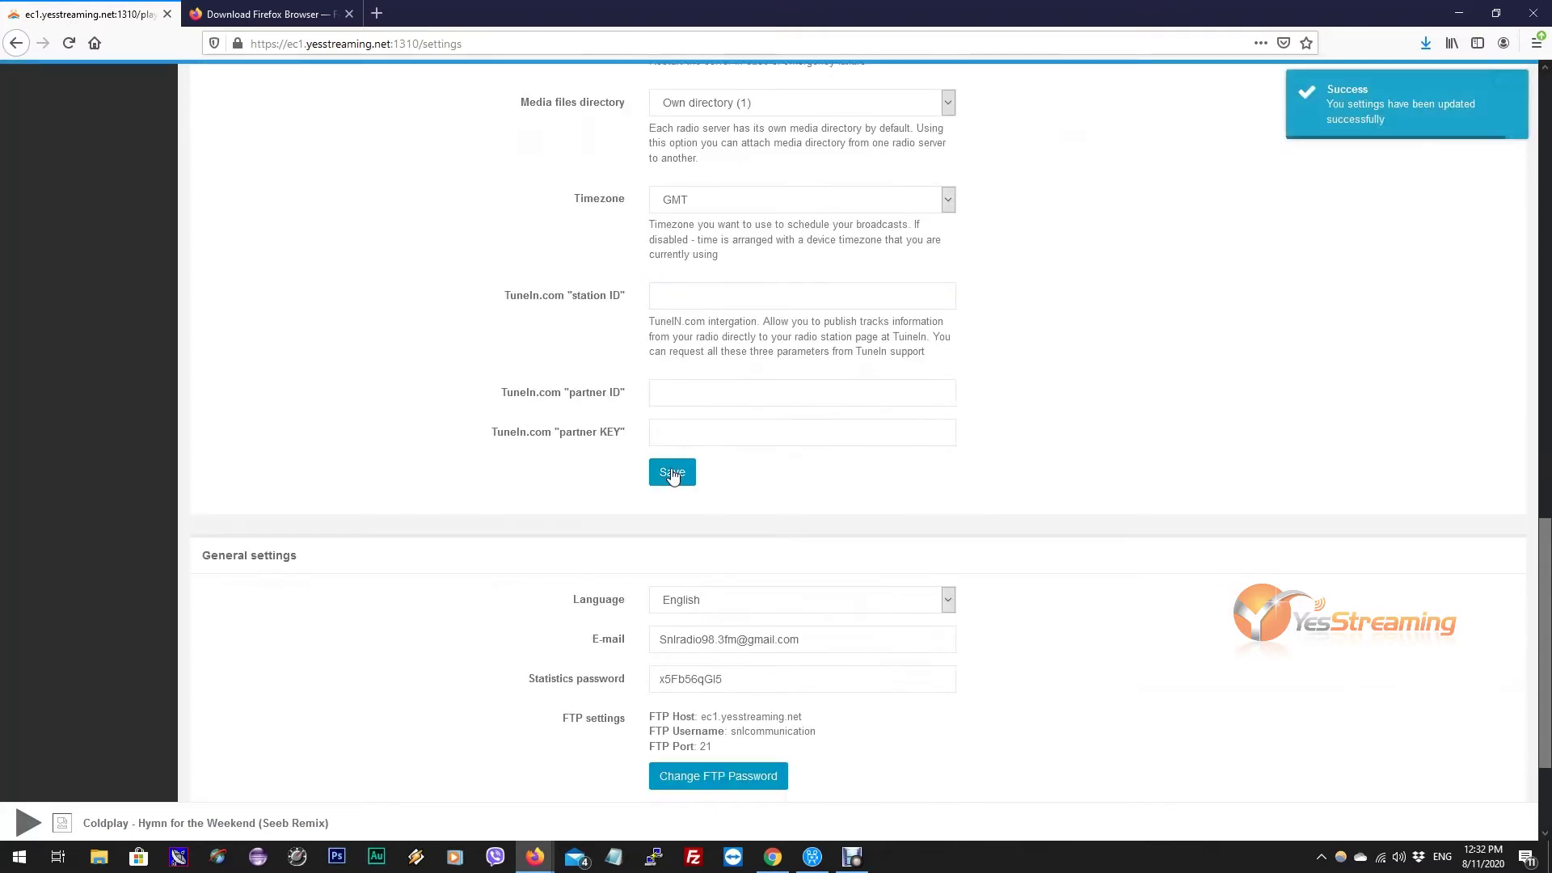
Create a sub-folder named "jazz" in Server_1 from the file-adding page of the "All music" playlist
scroll(426, 174, "up", 2)
scroll(426, 175, "up", 12)
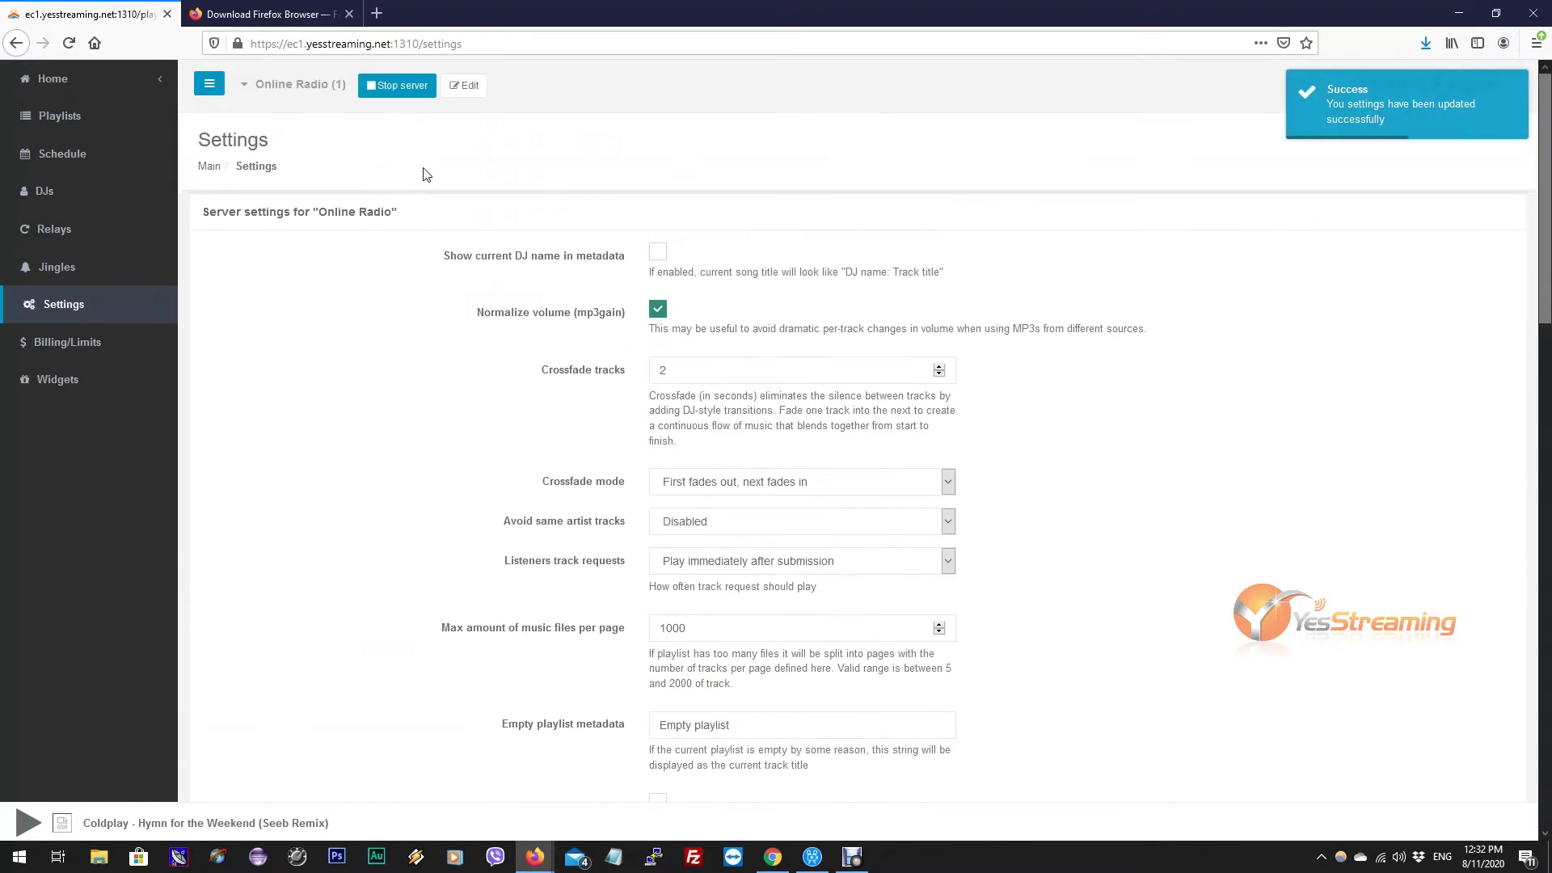
left_click(50, 118)
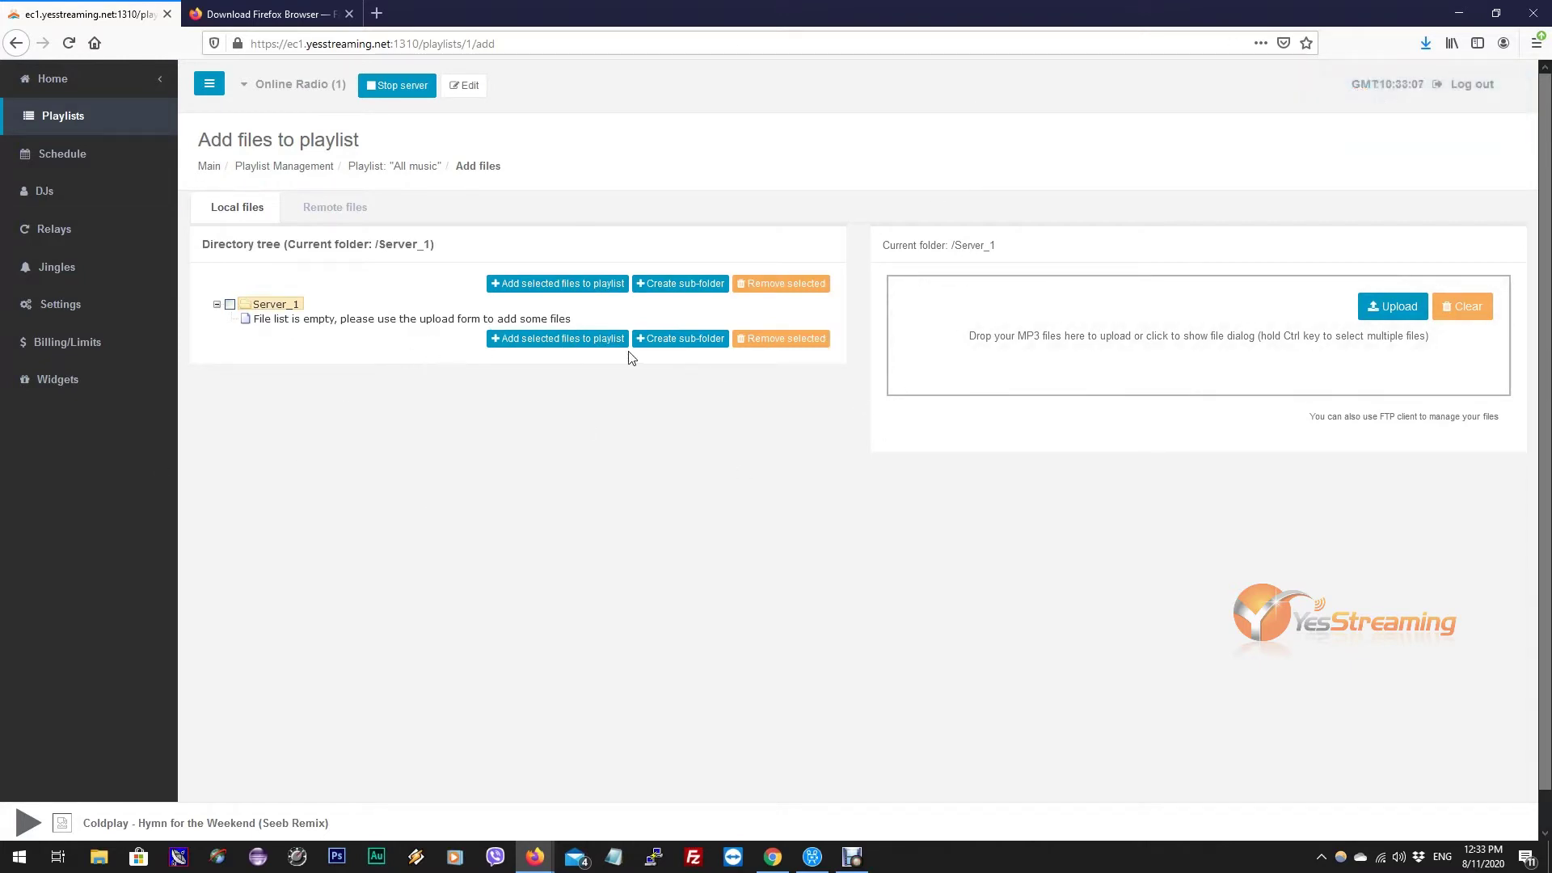
left_click(687, 339)
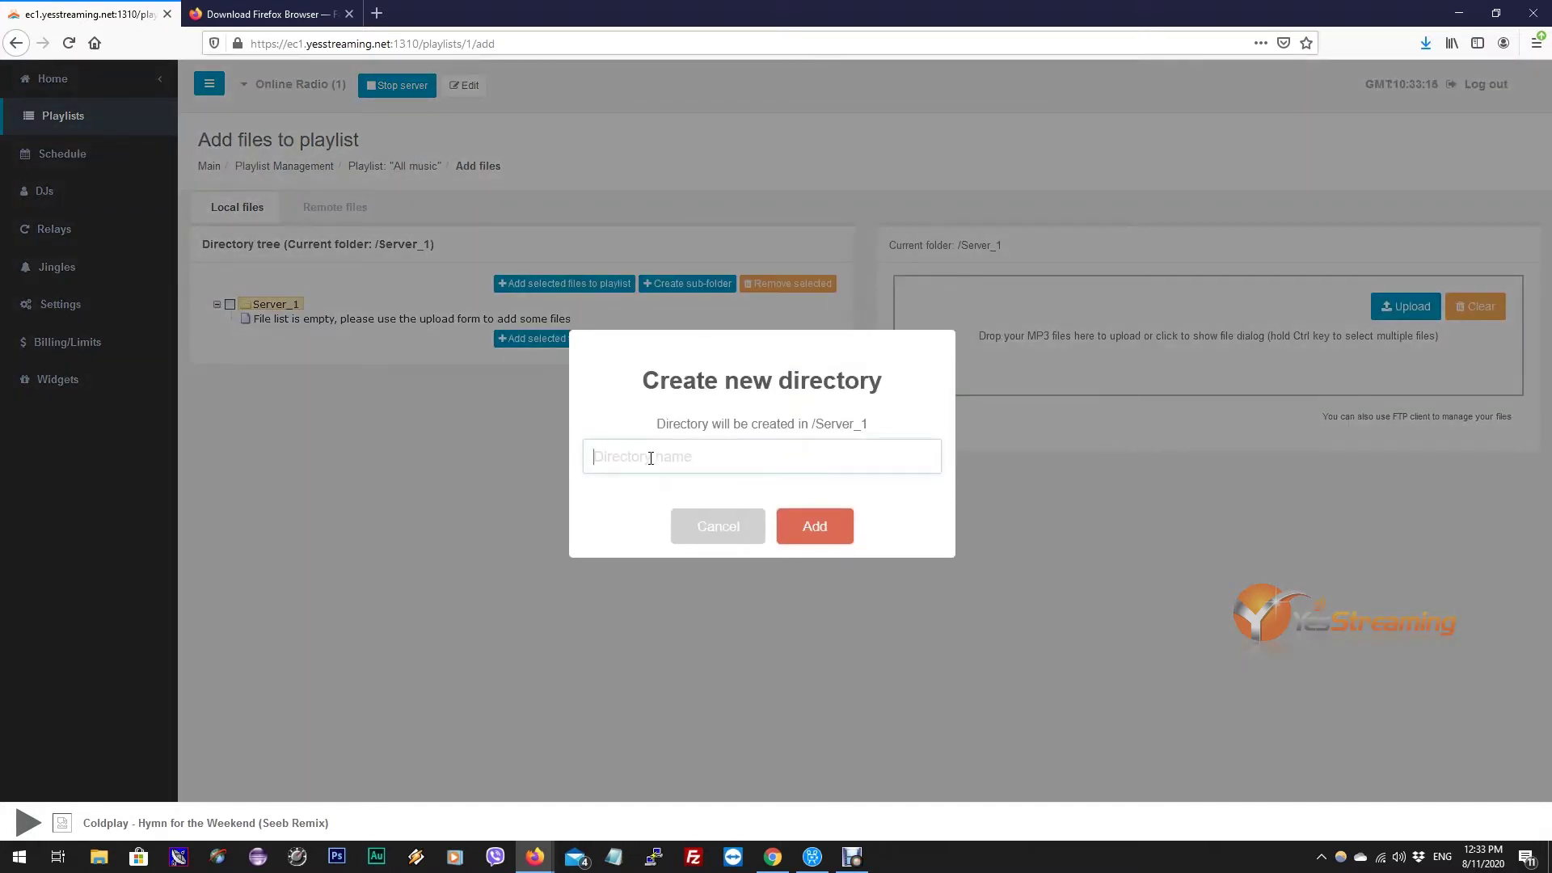
type("jazz")
left_click(817, 526)
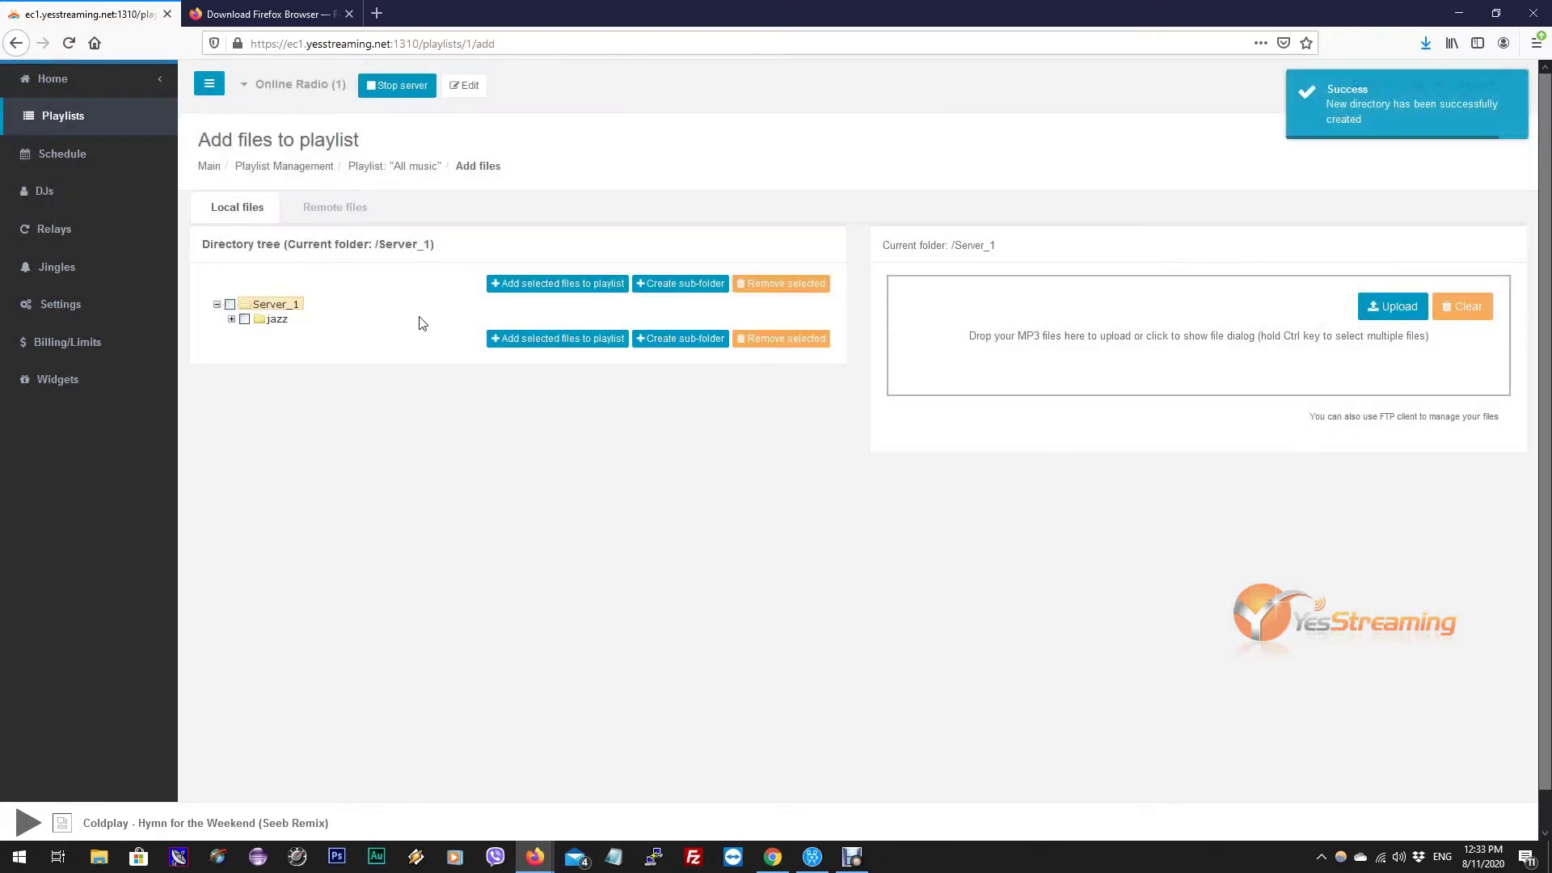
Upload "4 - David Guetta - Say My Name.mp3" and "05. Smith - Promise (Dance Remix).mp3" into the jazz folder
left_click(277, 320)
left_click_drag(1019, 242, 885, 243)
left_click(1123, 246)
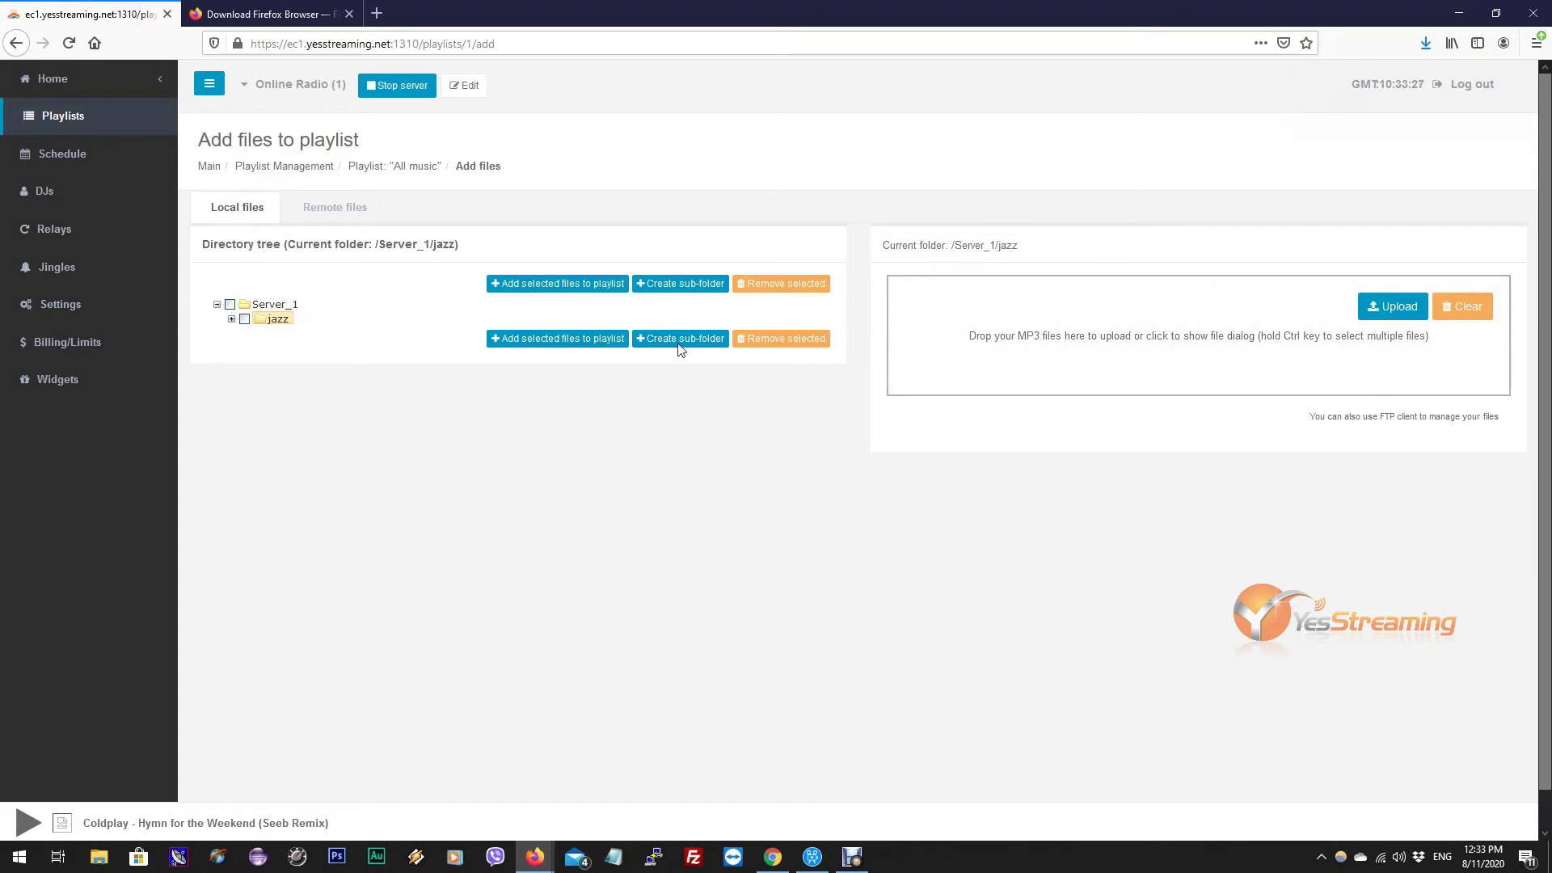
left_click(1220, 342)
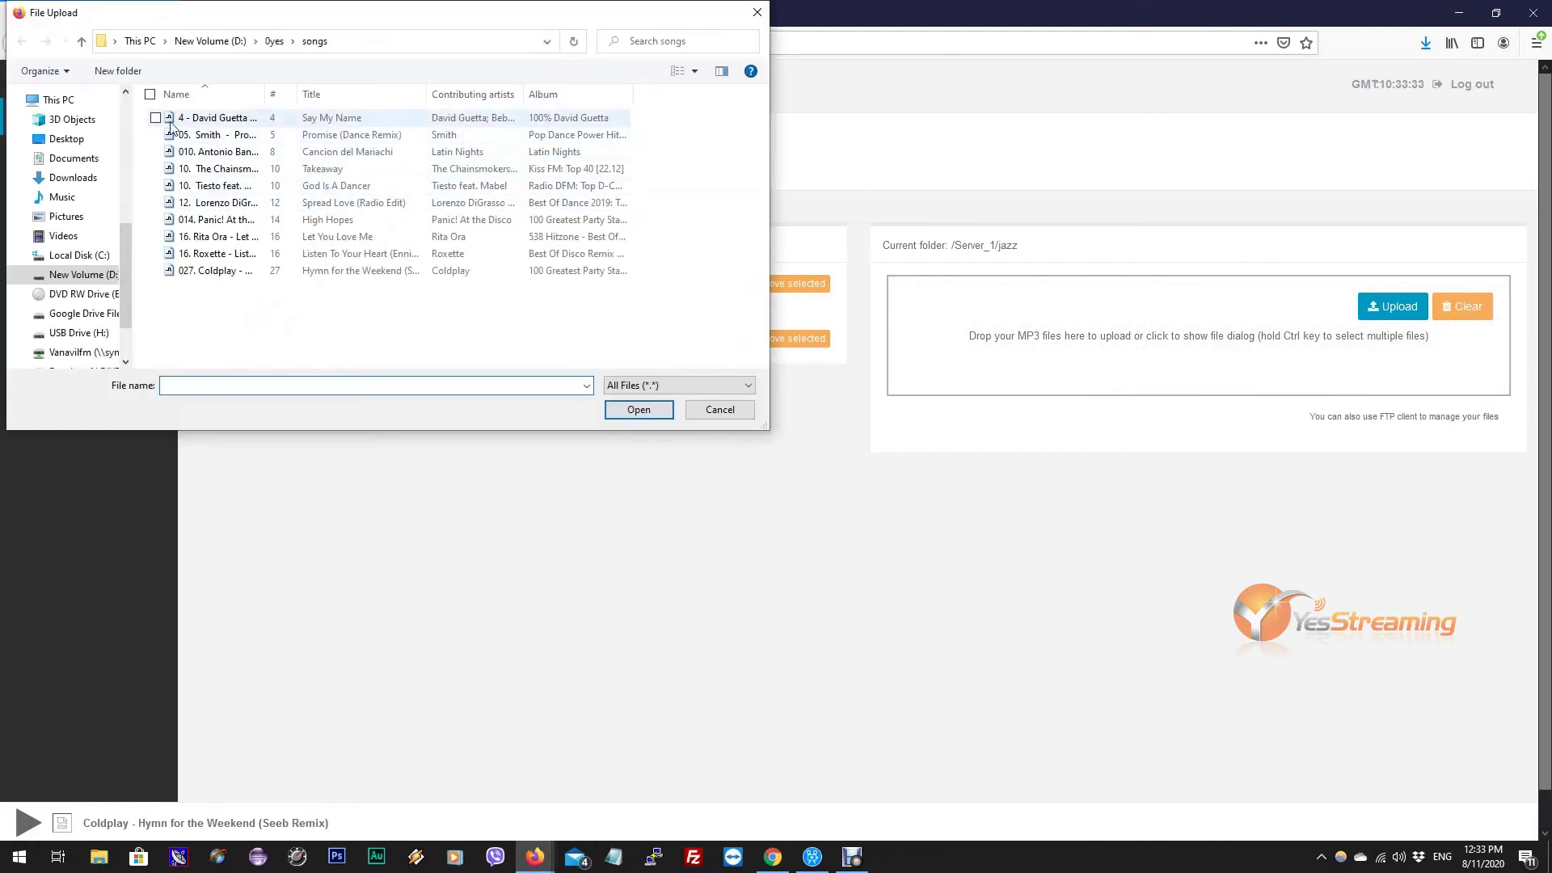
left_click(156, 118)
left_click(156, 135)
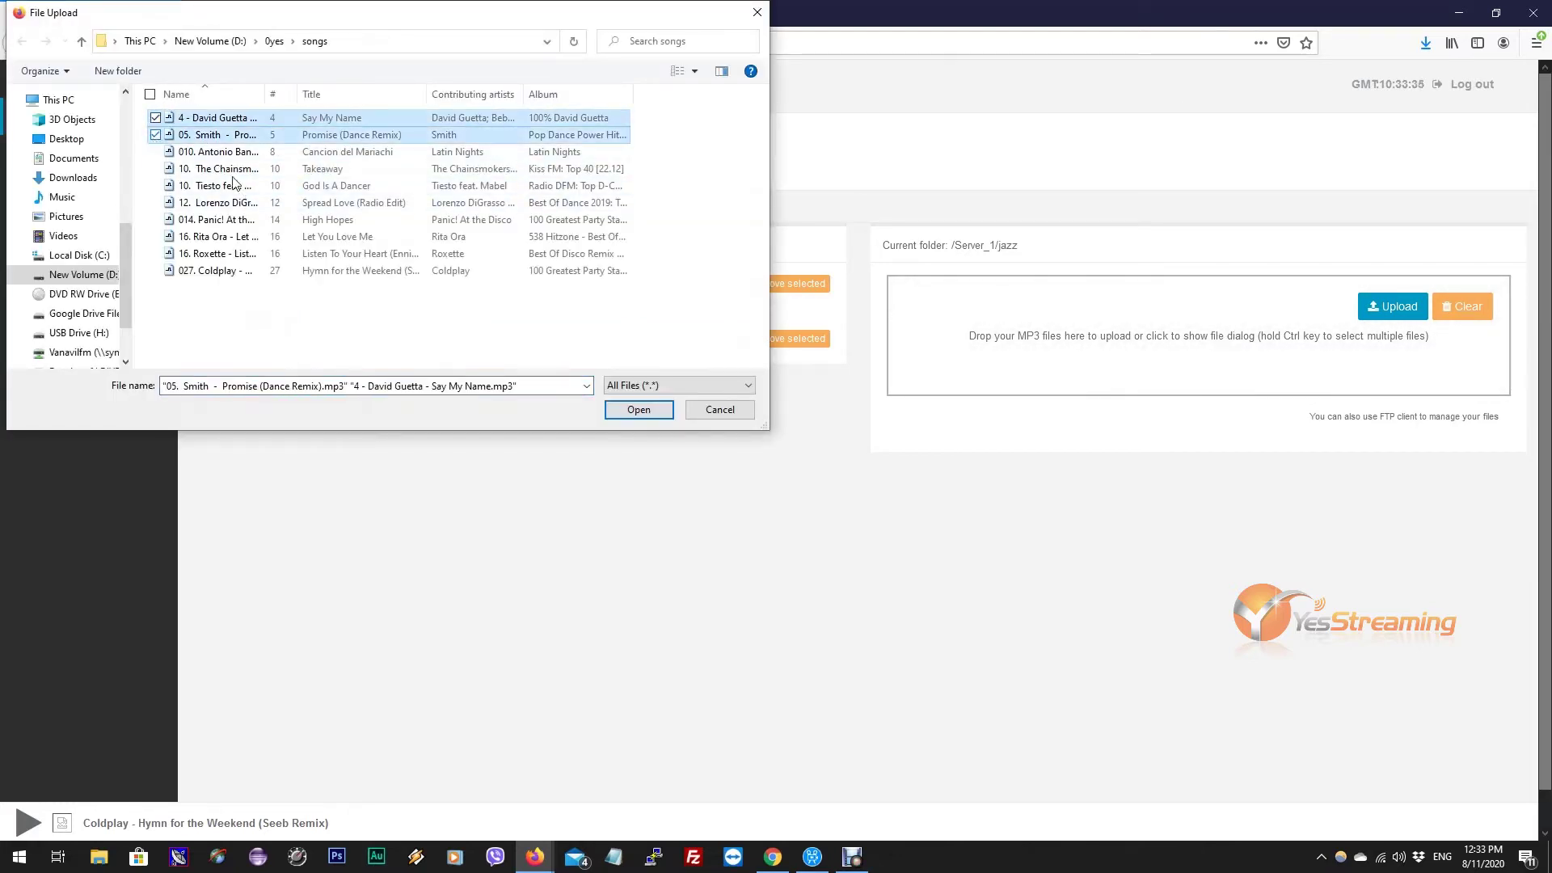
left_click(637, 412)
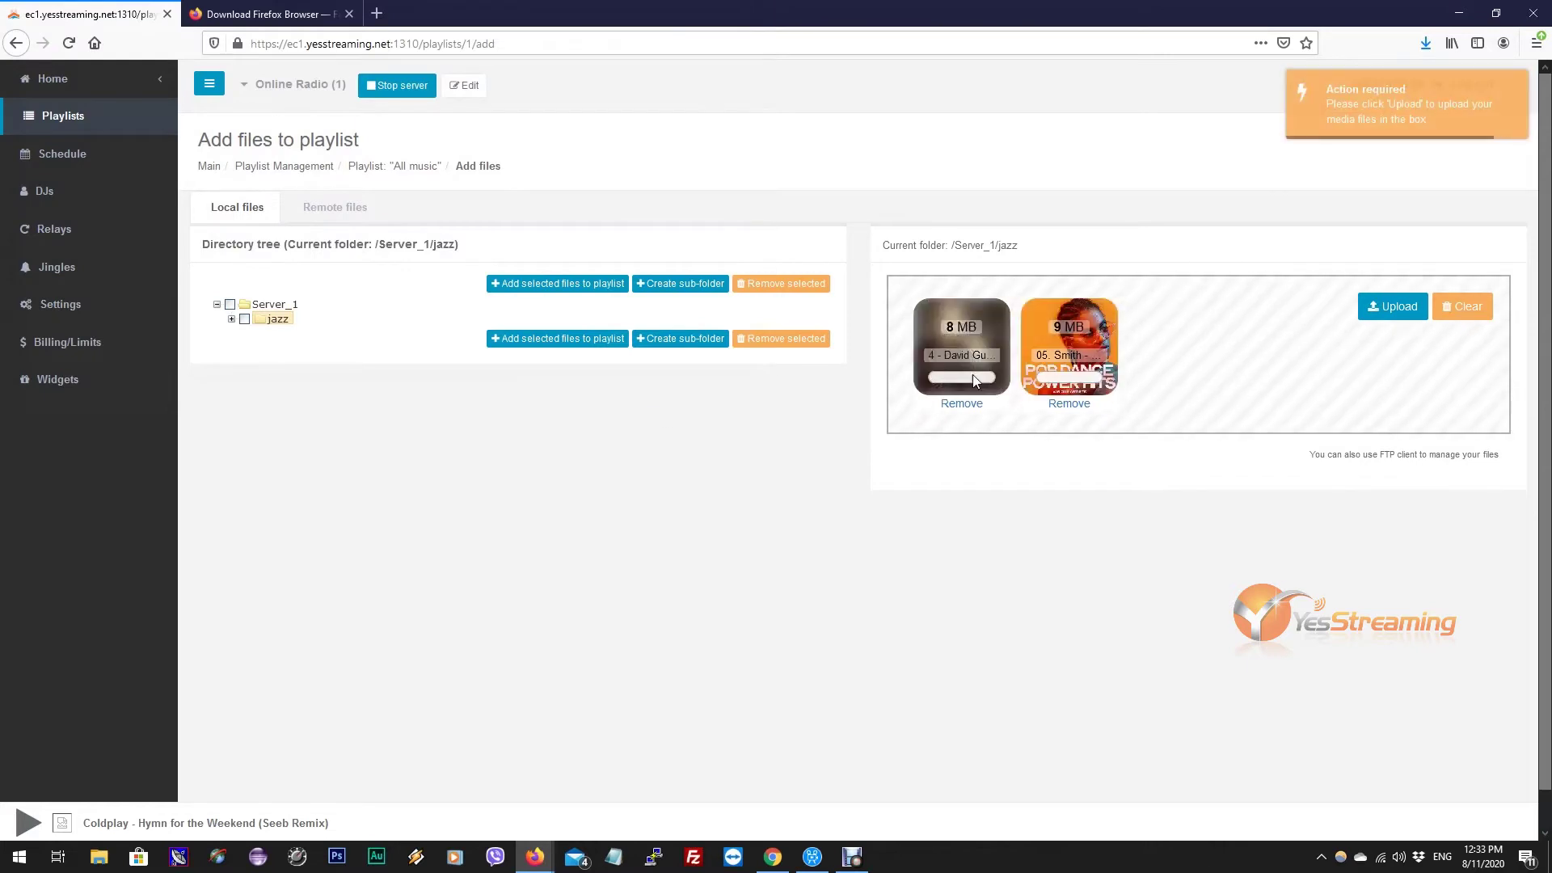
left_click(1398, 307)
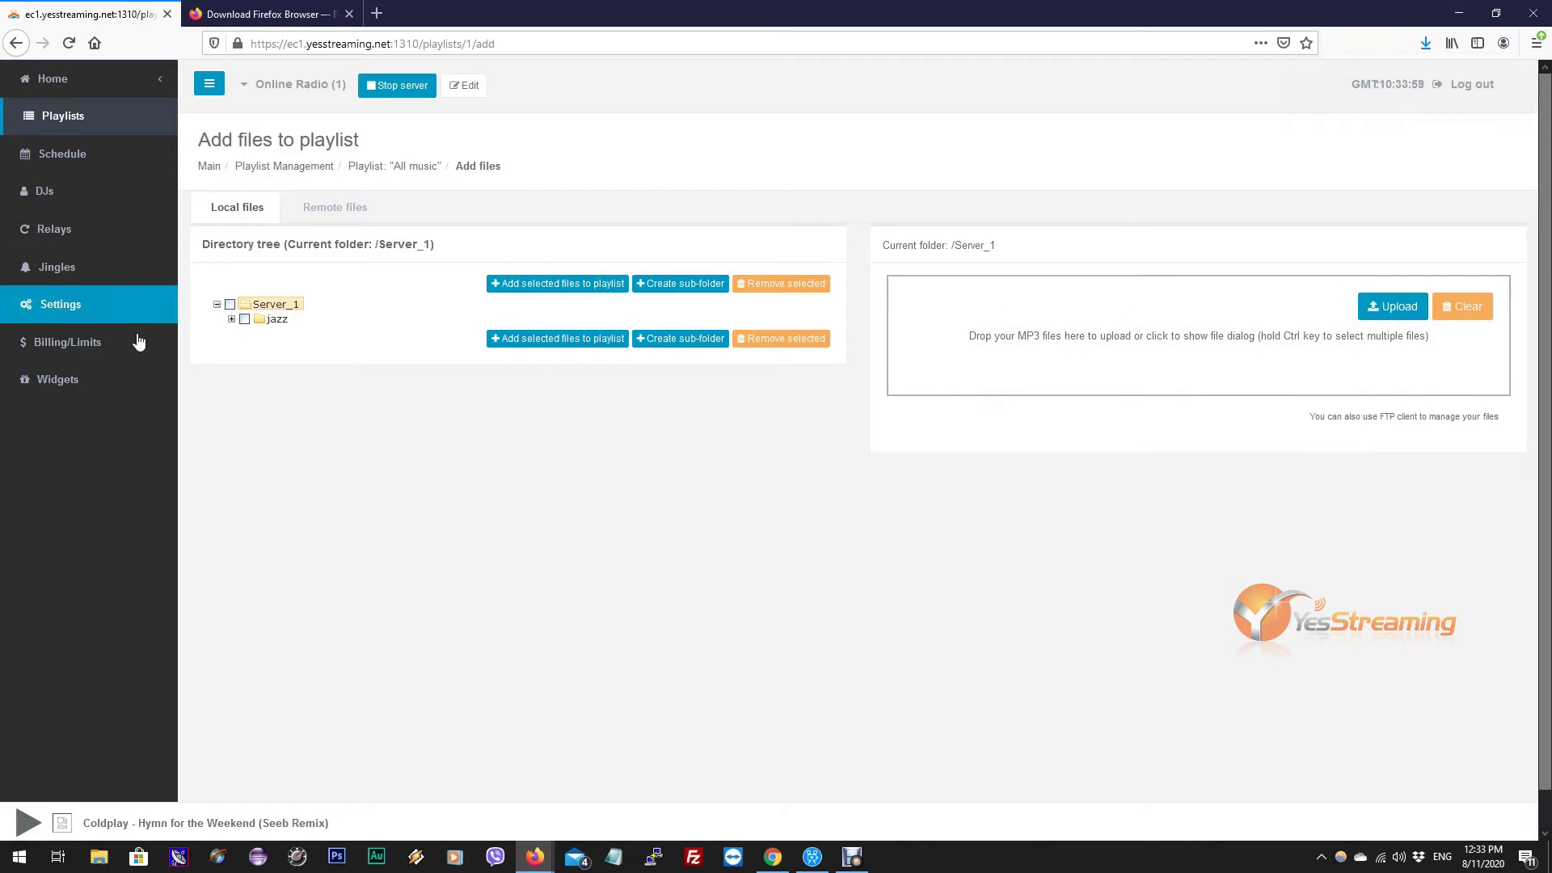
Expand the jazz folder to examine its uploaded files, and view the list of playlists
left_click(278, 321)
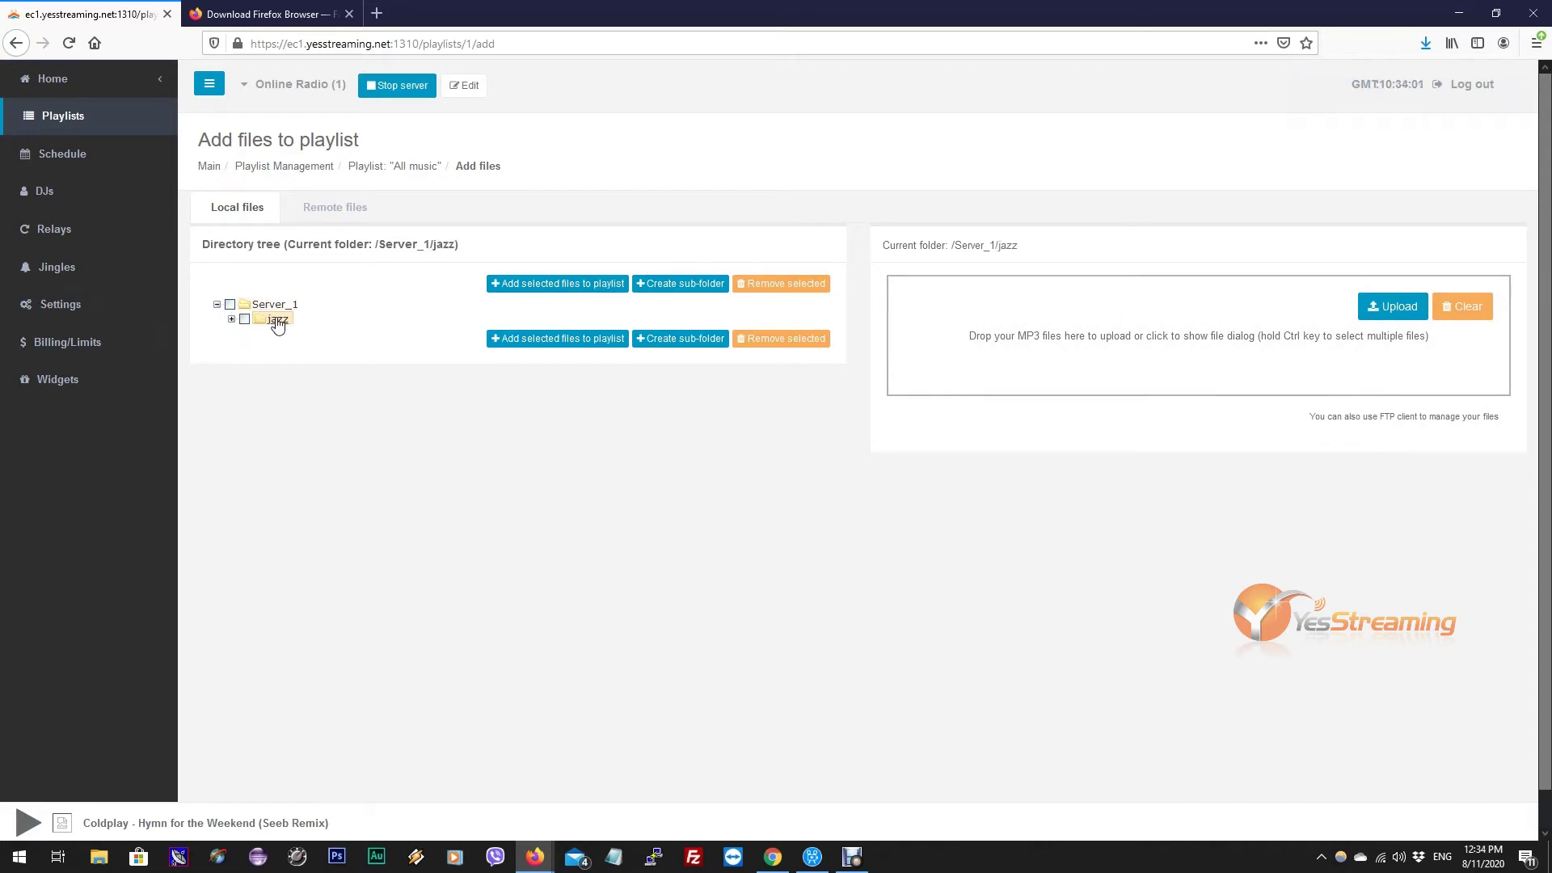
left_click(232, 320)
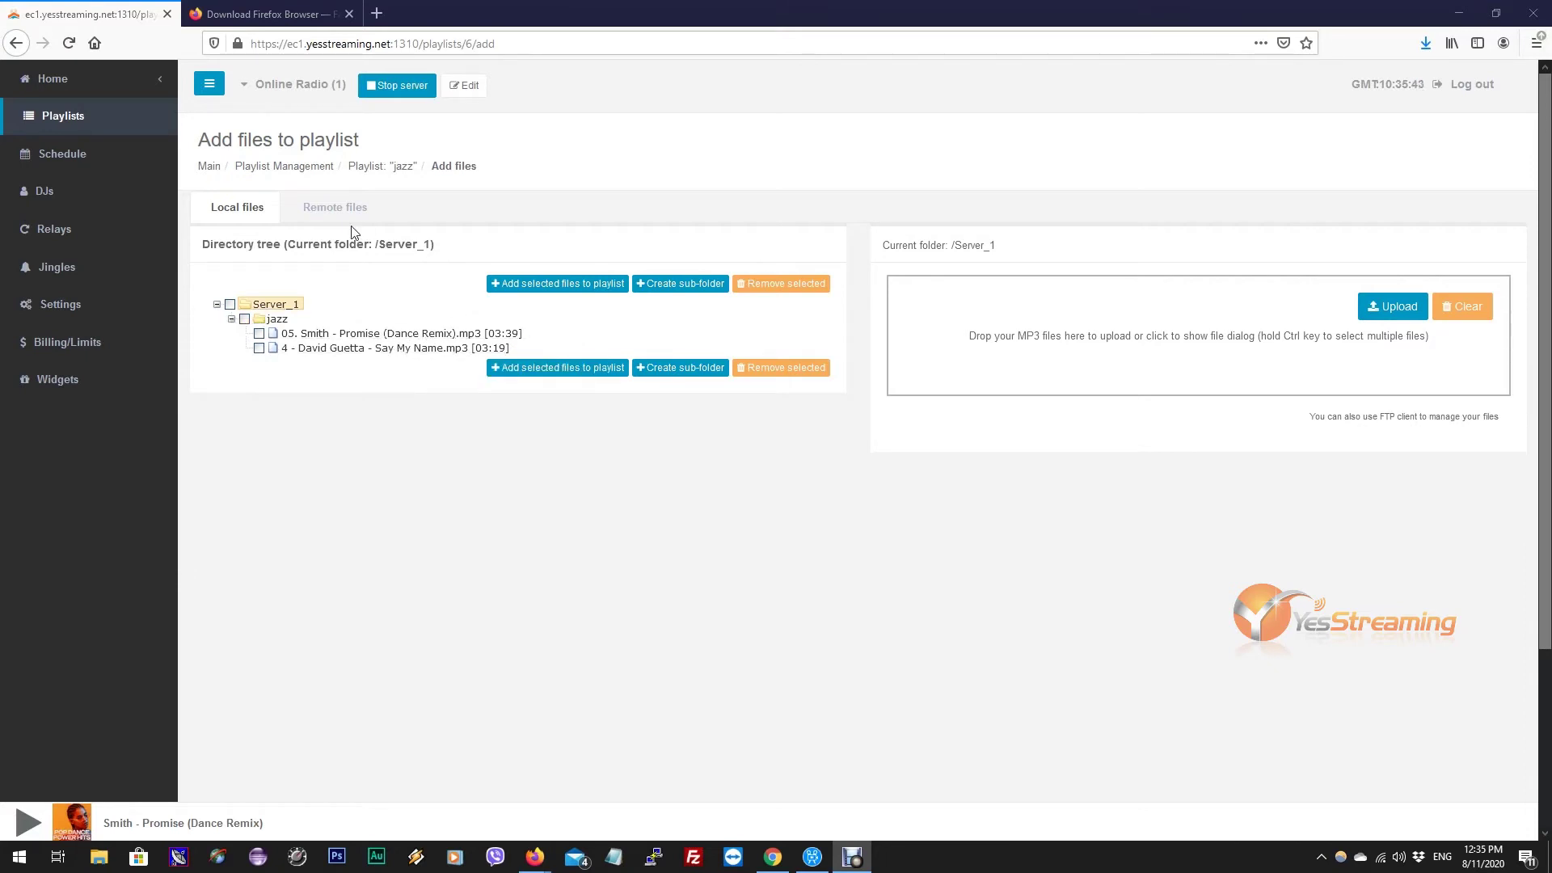
left_click(72, 119)
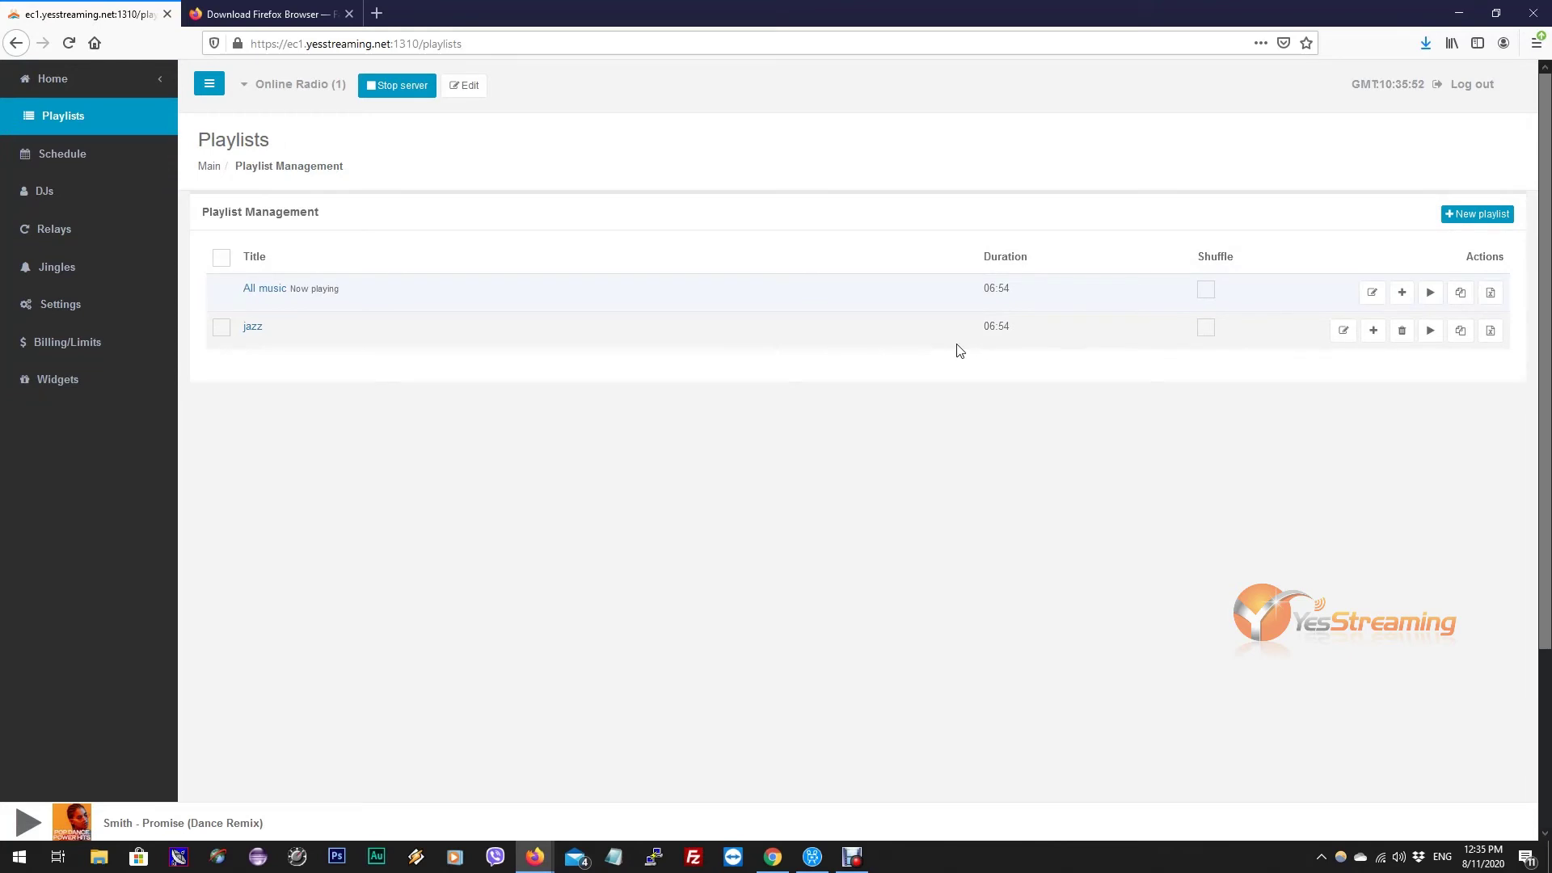
Upload "10. The Chainsmokers & Illenium feat. Lennon Stella - Takeaway.mp3" into the jazz folder from the jazz playlist's file-adding page
left_click(253, 326)
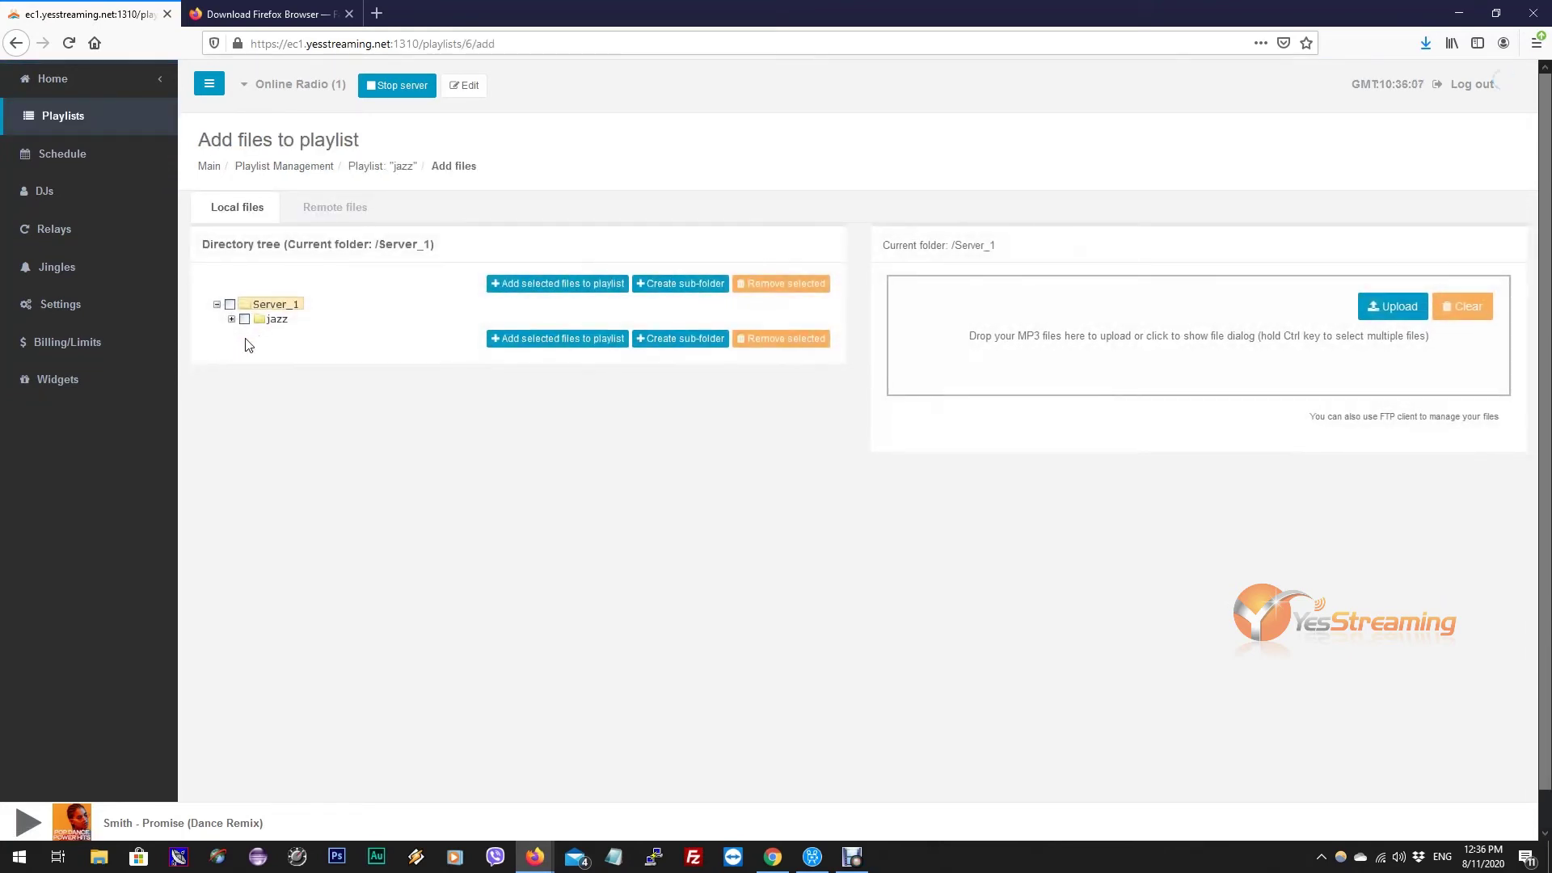
left_click(276, 323)
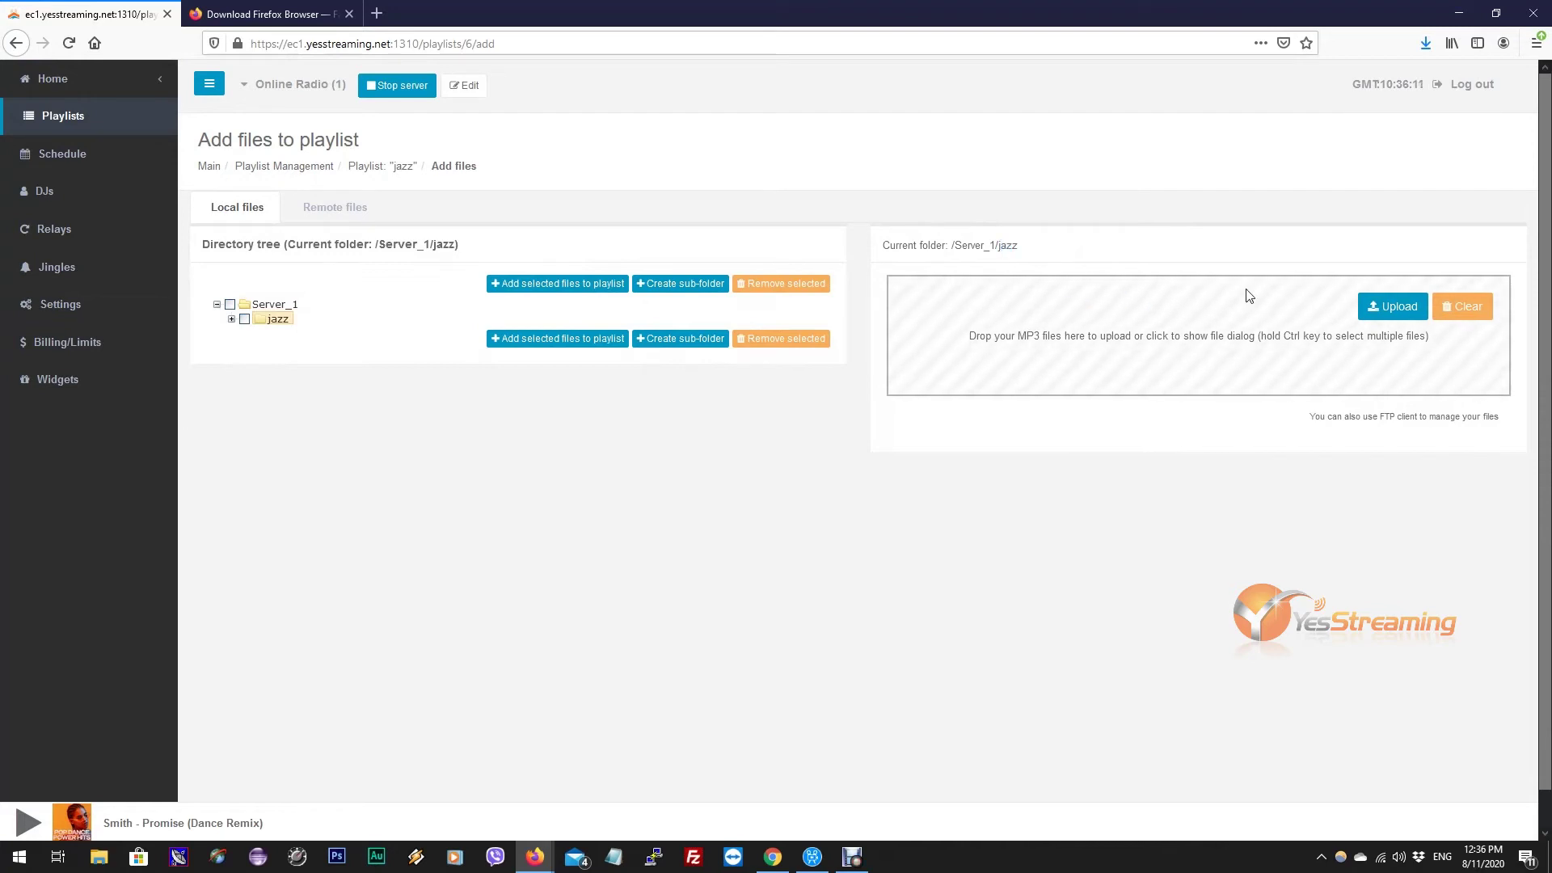
left_click(1396, 311)
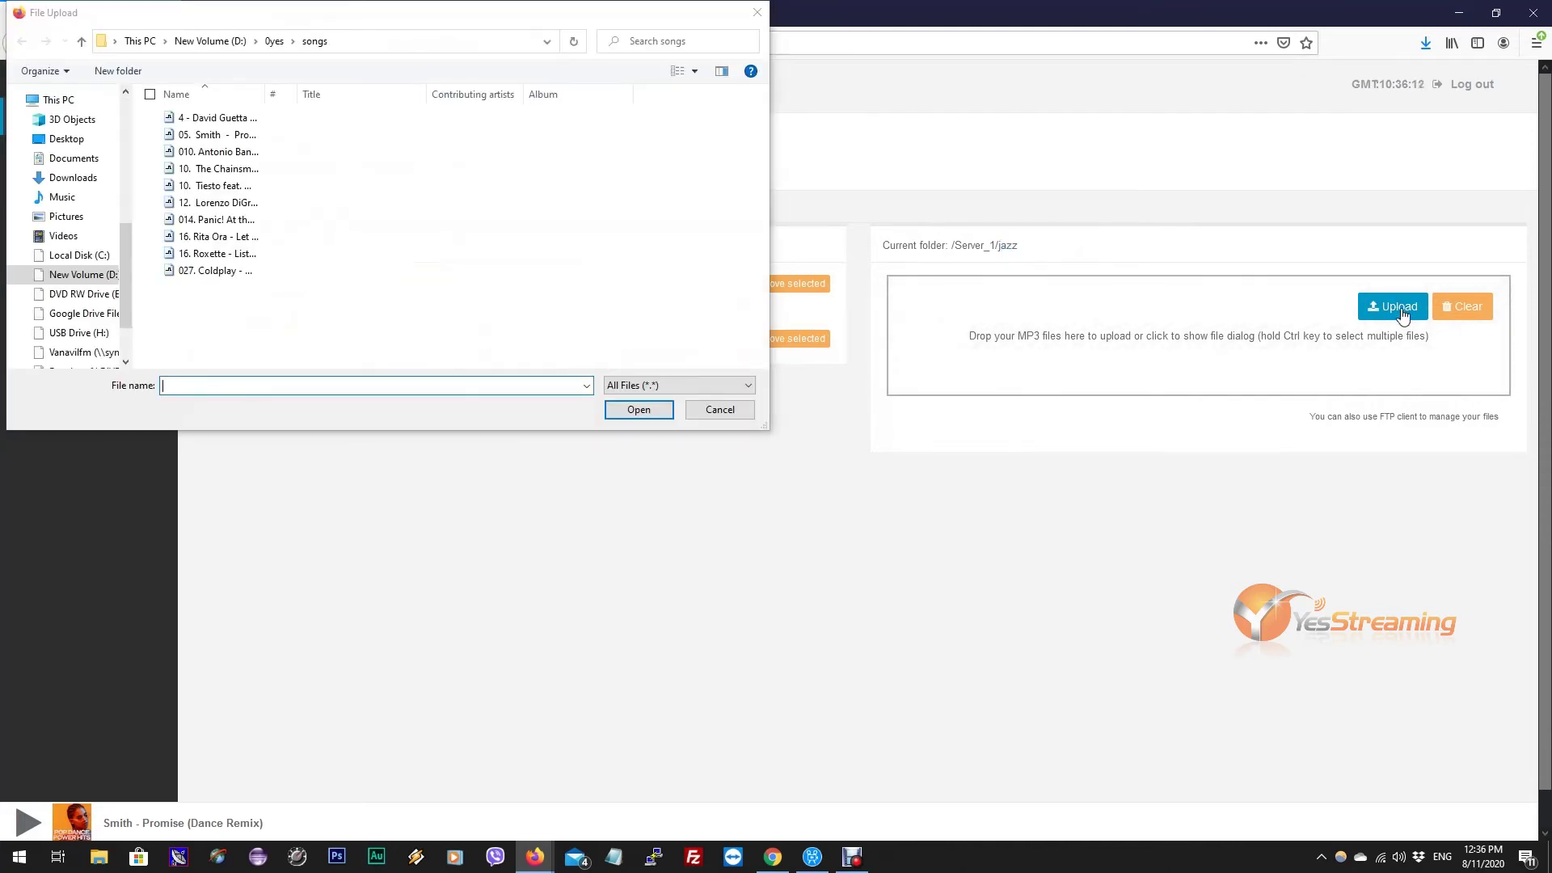
left_click(207, 170)
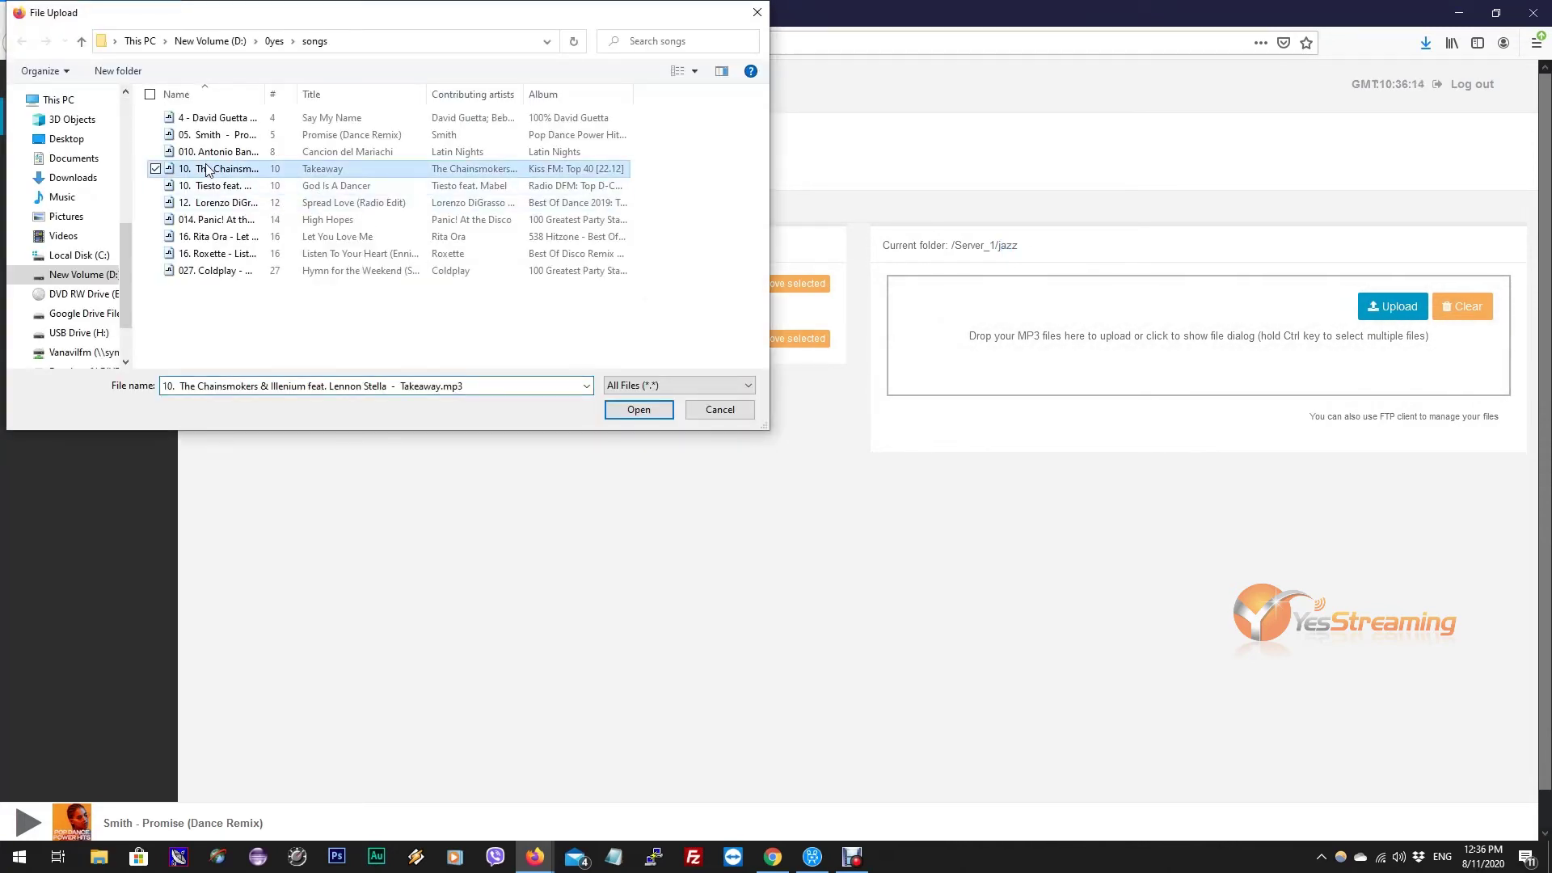
left_click(629, 410)
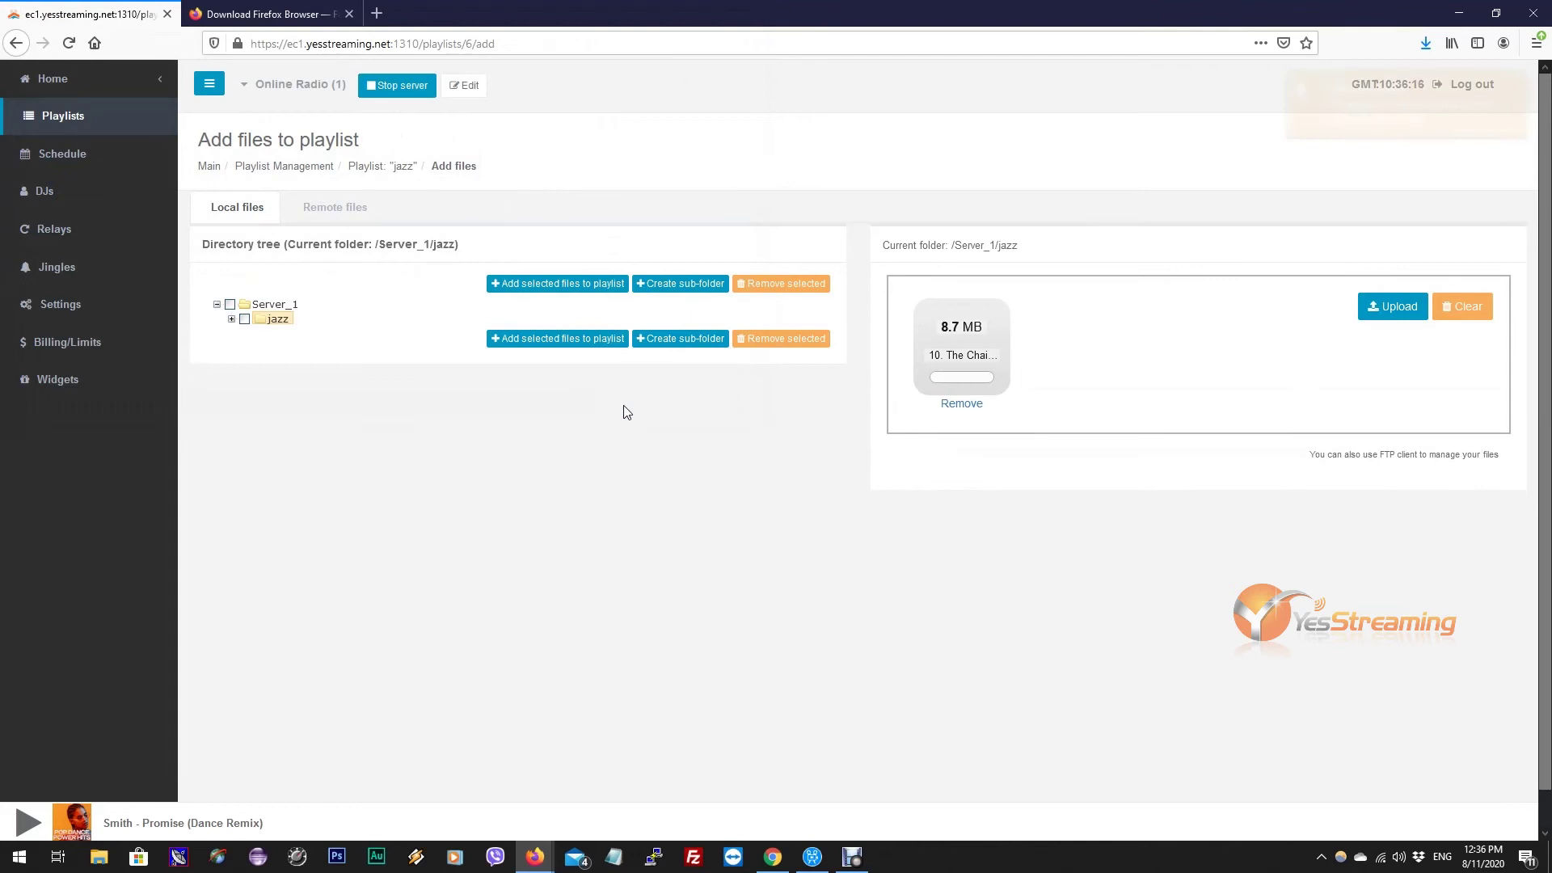
left_click(1387, 307)
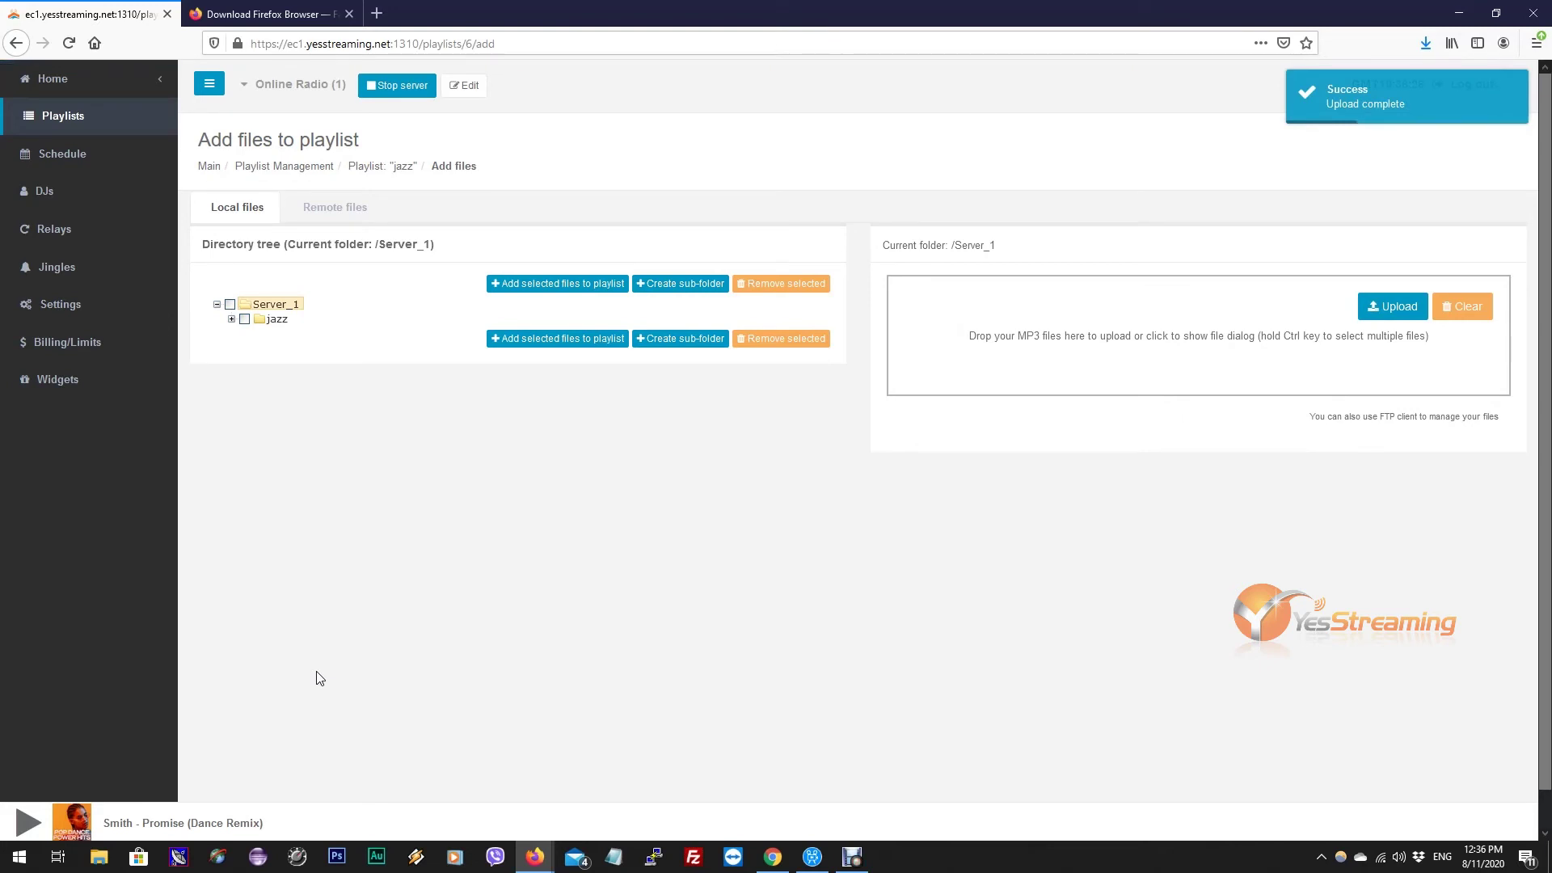
Expand the jazz folder to examine its files, and view the track list of the jazz playlist
left_click(279, 320)
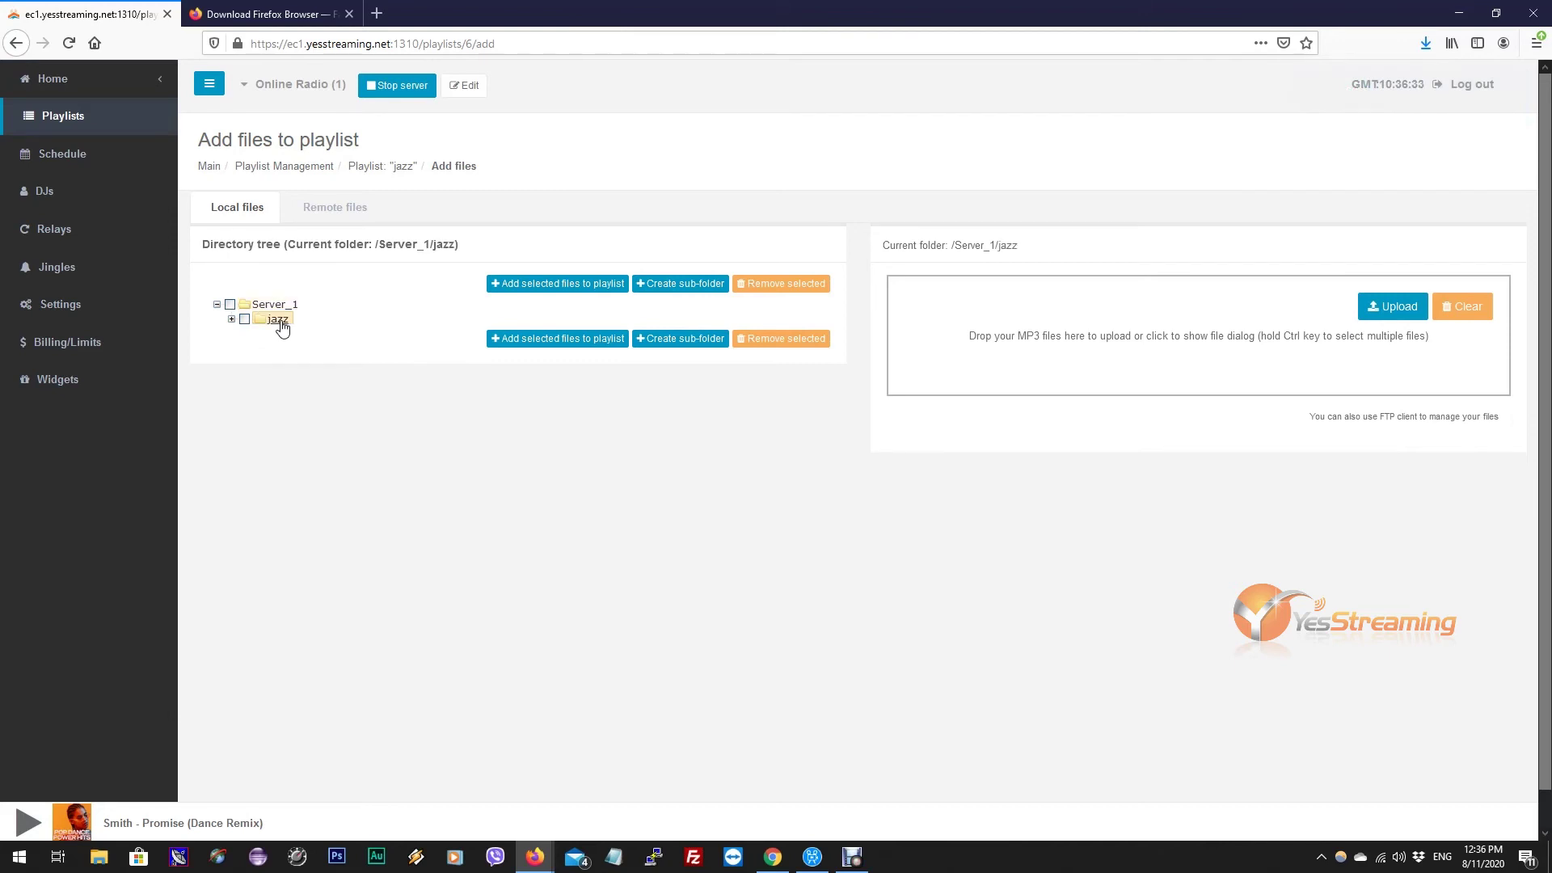
left_click(233, 320)
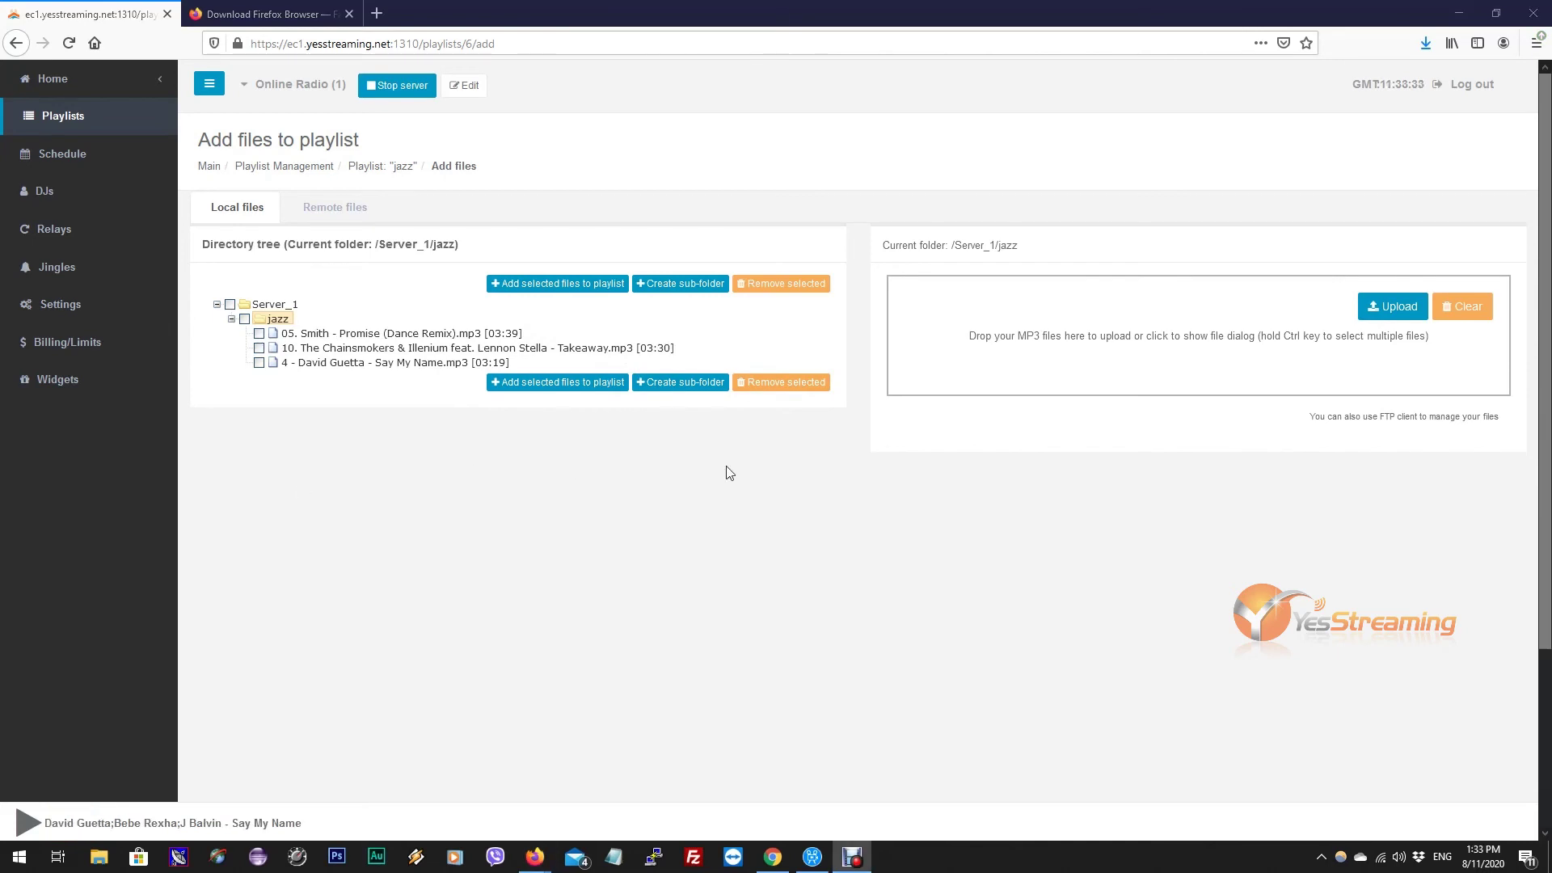
left_click(396, 166)
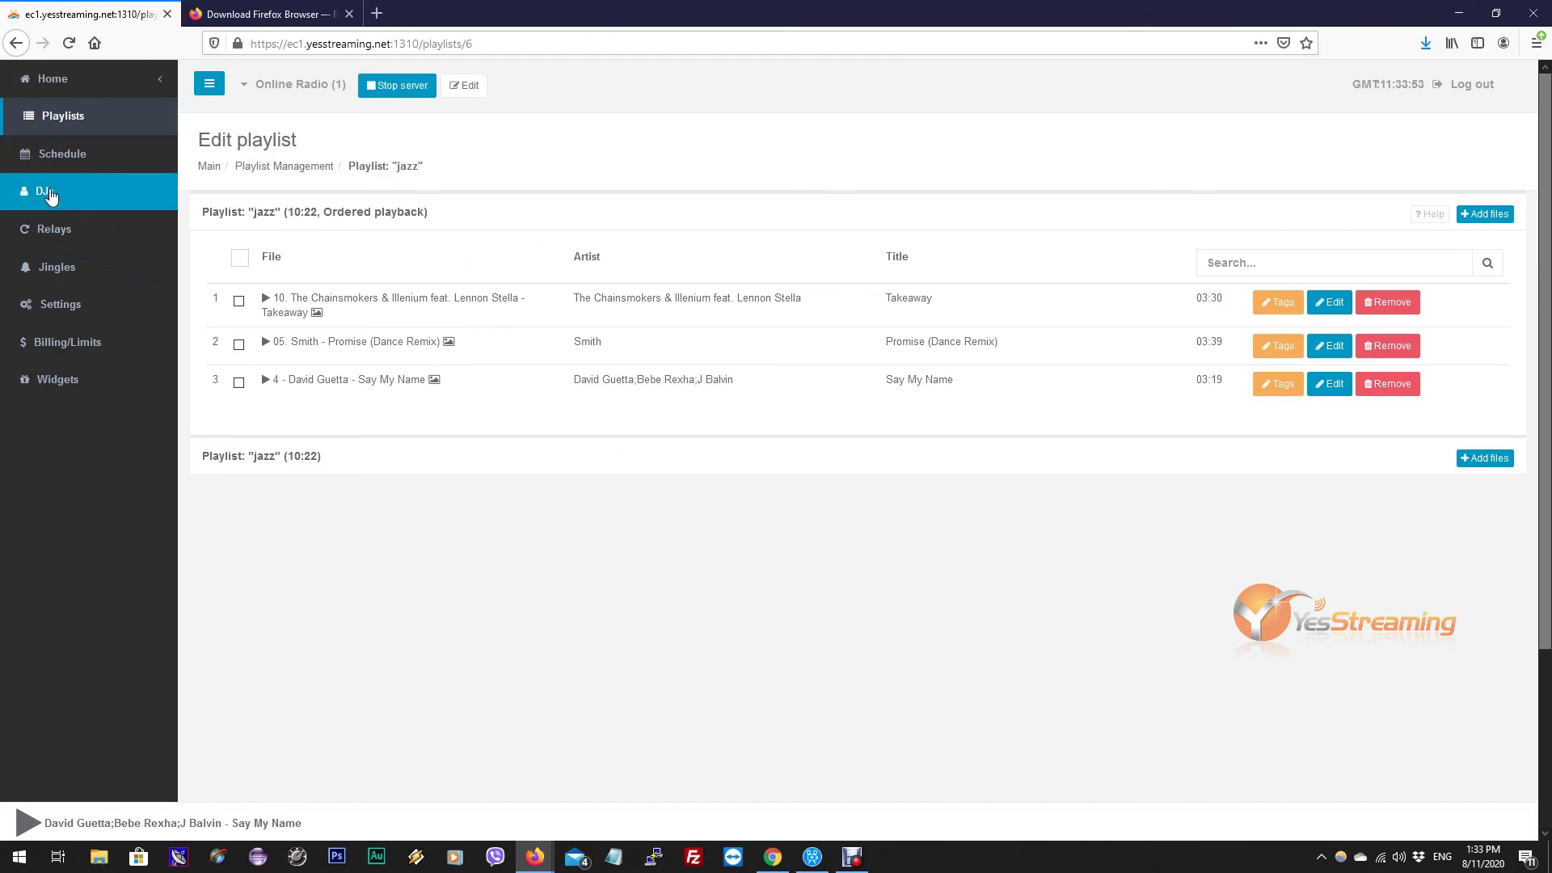
Open the broadcasting schedule of the radio server
left_click(94, 160)
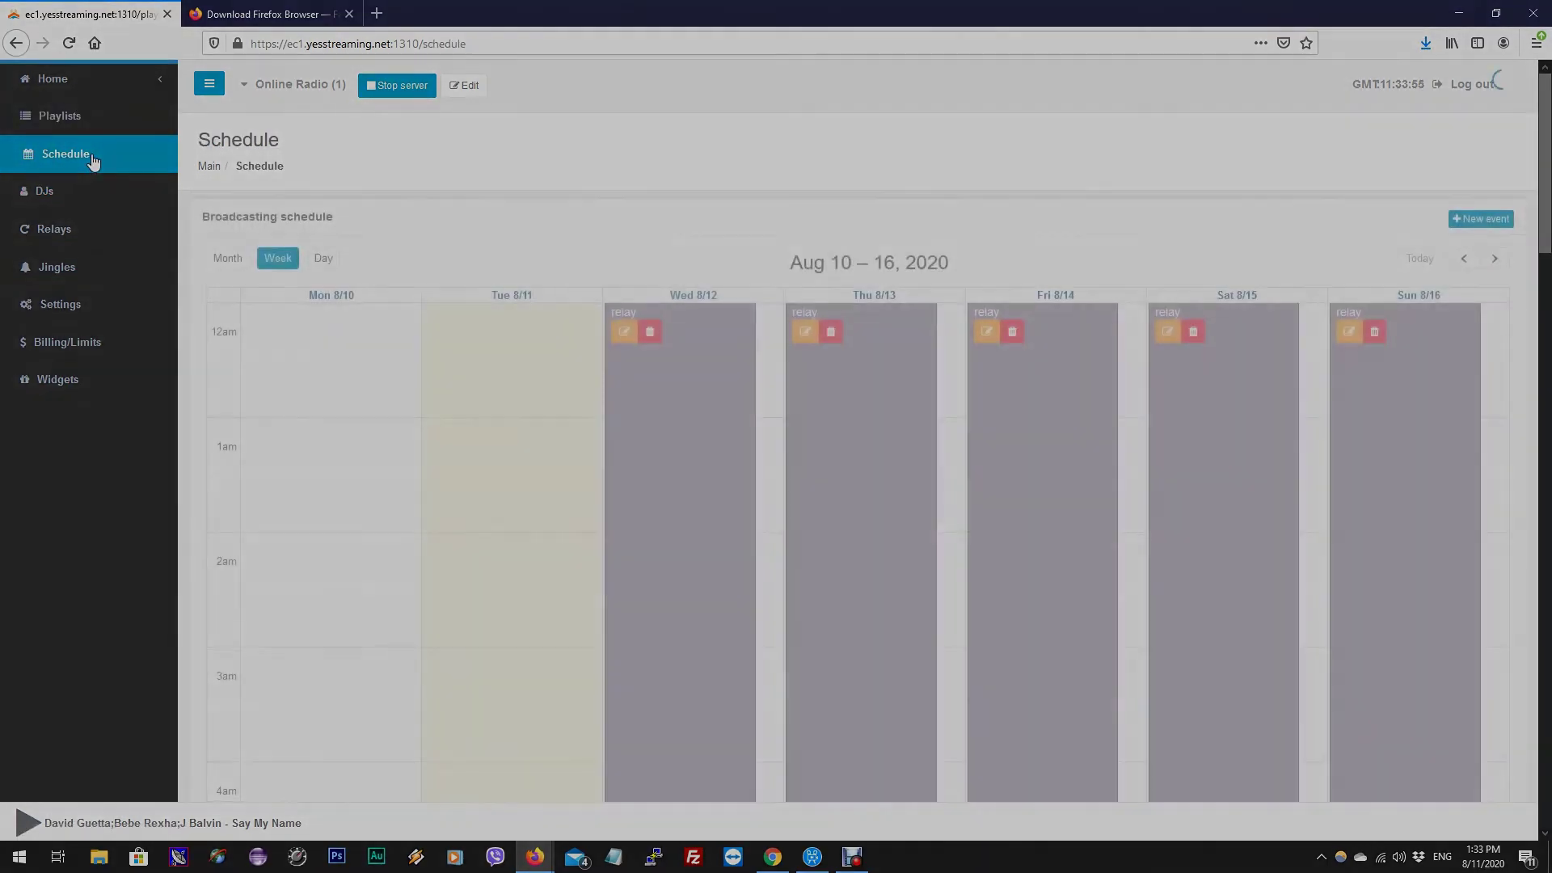